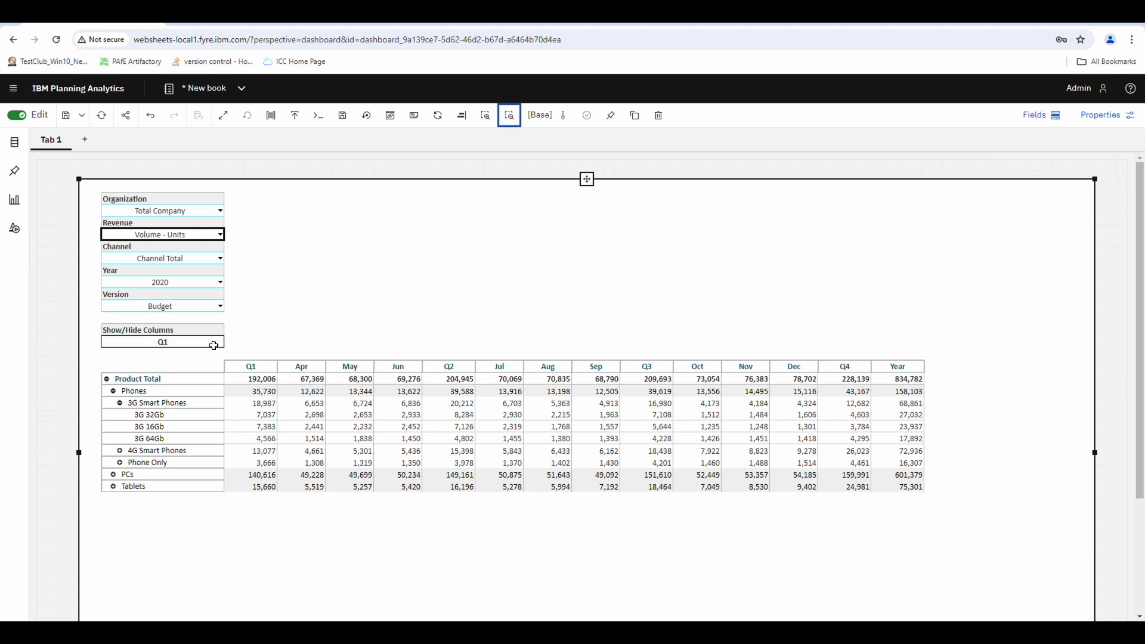
# - Hide the monthly columns of Q2, Q3 and Q4 by choosing each quarter in Show/Hide Columns and hiding its sheet format area
pyautogui.click(197, 378)
pyautogui.click(437, 119)
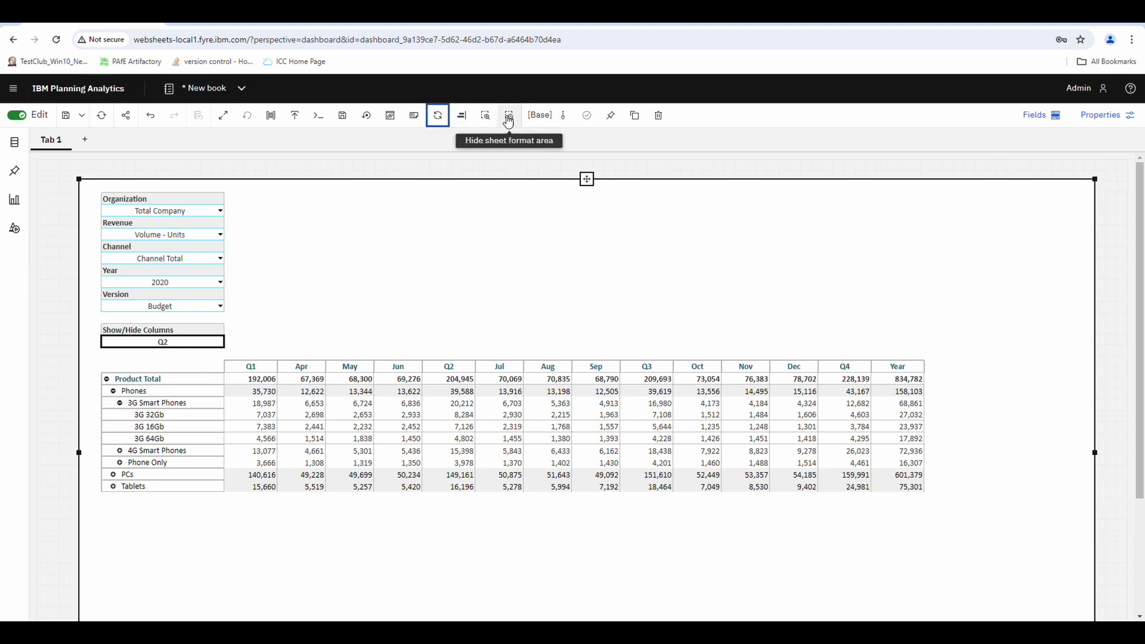
pyautogui.click(215, 342)
pyautogui.click(232, 343)
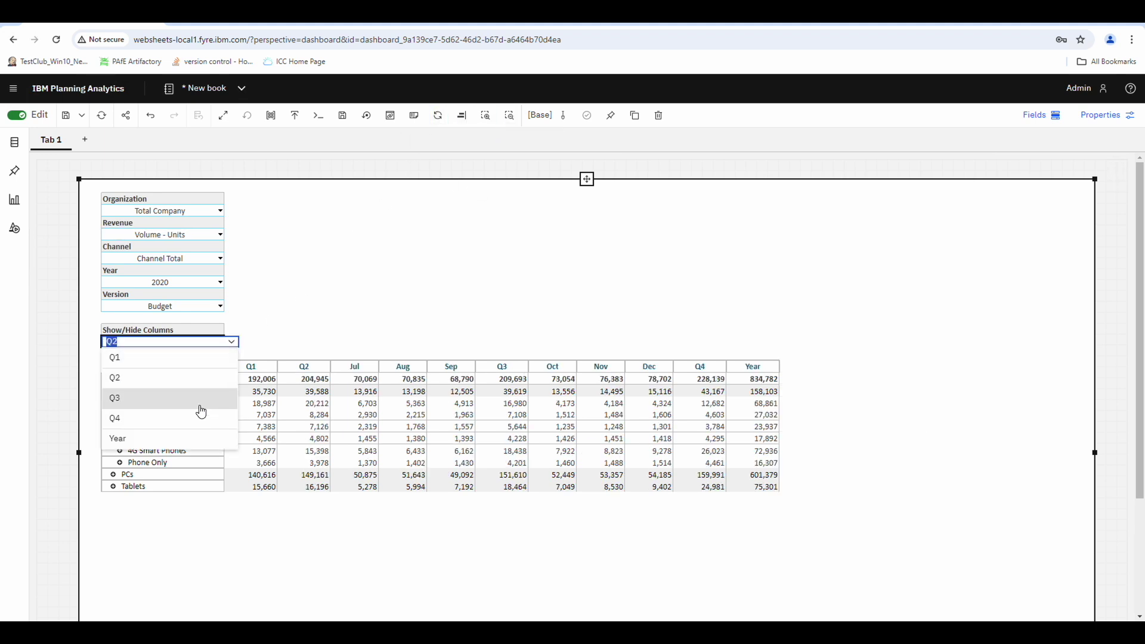
pyautogui.click(199, 398)
pyautogui.click(510, 118)
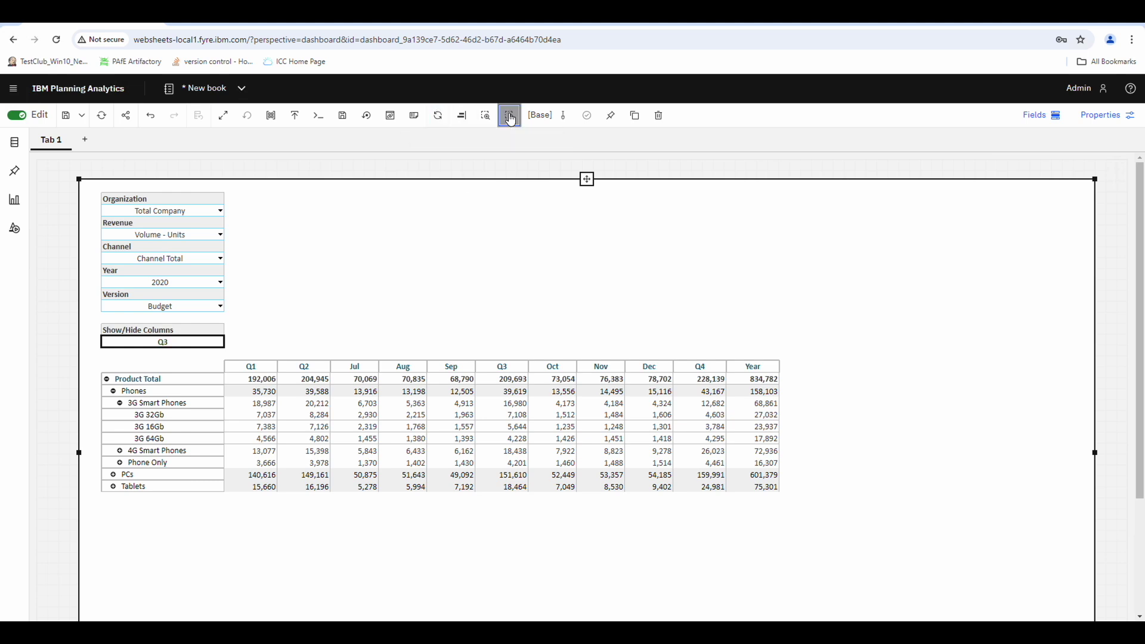
pyautogui.click(234, 345)
pyautogui.click(212, 418)
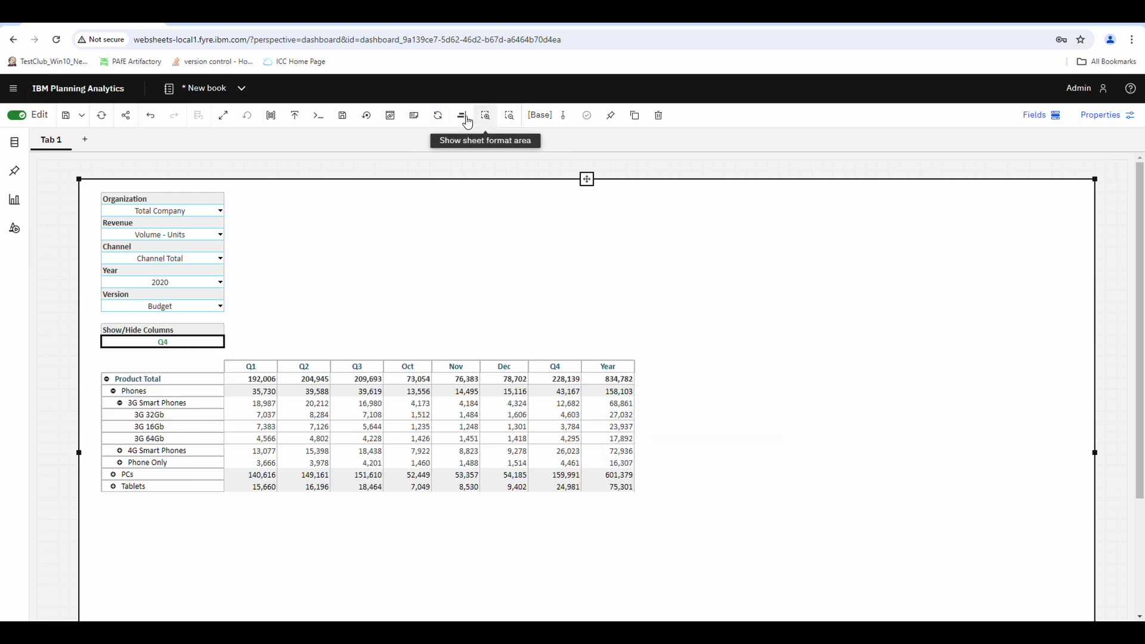
pyautogui.click(509, 115)
# - Expand 4G Smart Phones and Phone Only, and show the monthly columns with Show/Hide Columns set to Year
pyautogui.click(119, 452)
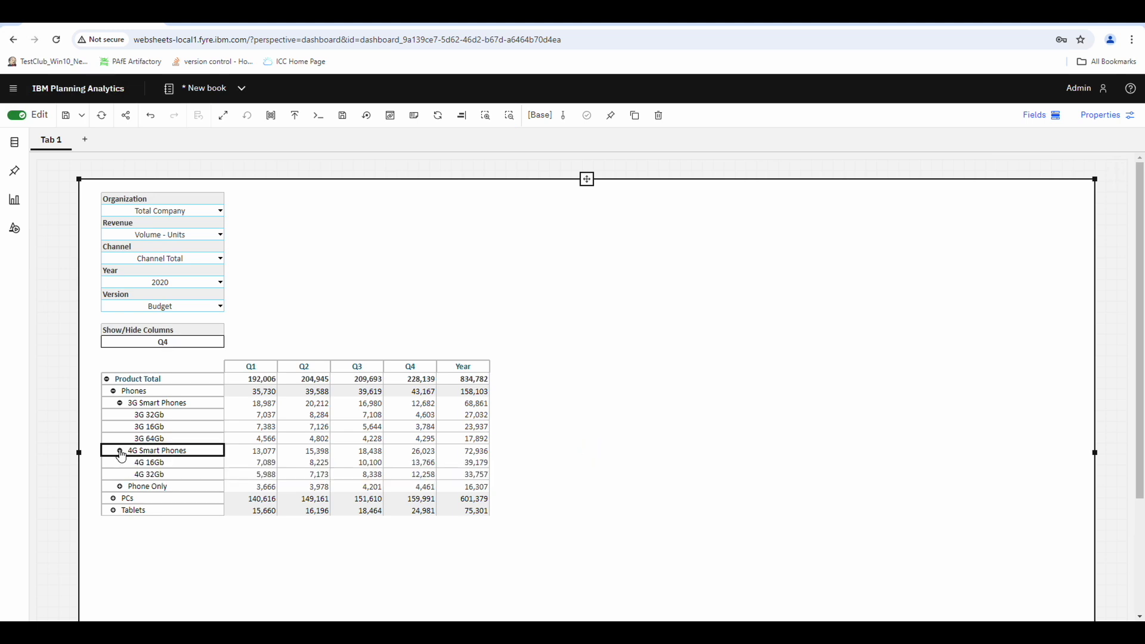
pyautogui.click(120, 487)
pyautogui.click(232, 342)
pyautogui.click(174, 440)
pyautogui.click(487, 119)
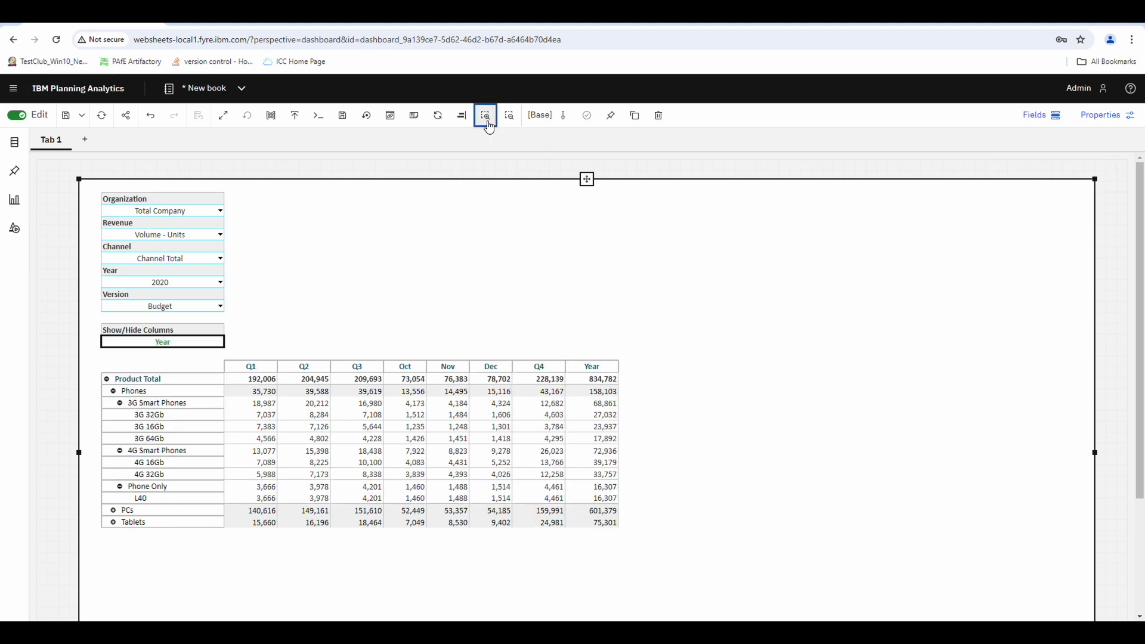
pyautogui.click(486, 117)
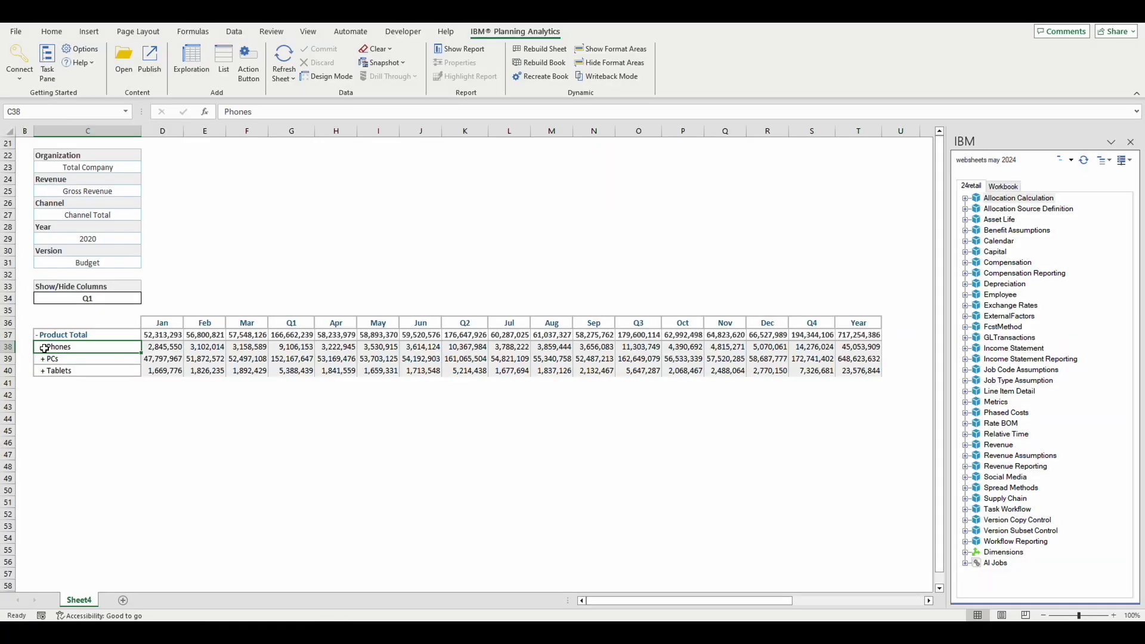
# - In the Excel report, expand the Phones, Tablets and PCs rows and the 3G Smart Phones row under Phones
pyautogui.doubleClick(49, 347)
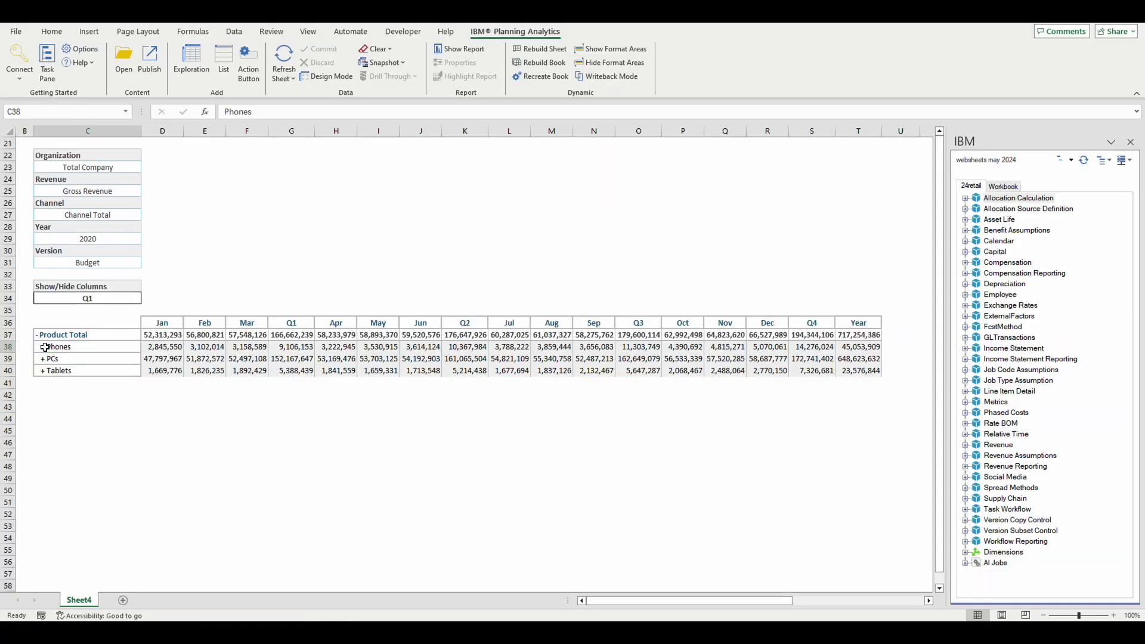
pyautogui.doubleClick(49, 410)
pyautogui.click(46, 394)
pyautogui.doubleClick(47, 395)
pyautogui.click(49, 360)
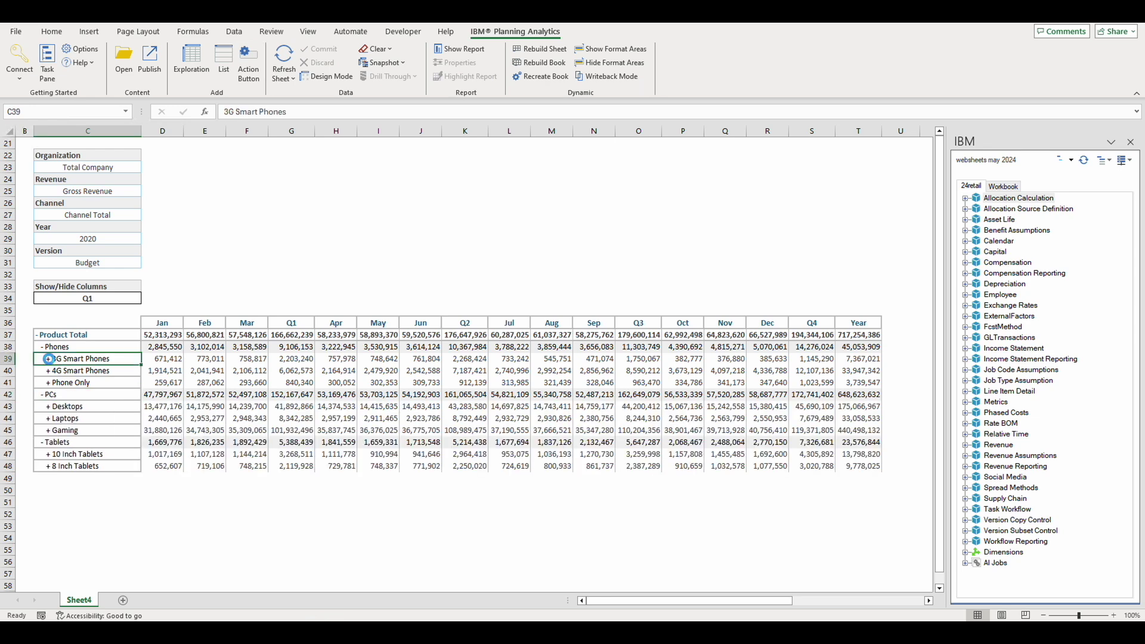
pyautogui.doubleClick(49, 360)
# - Set the report context to Volume - Units for Revenue, East Region for Organization and Retail for Channel
pyautogui.click(110, 190)
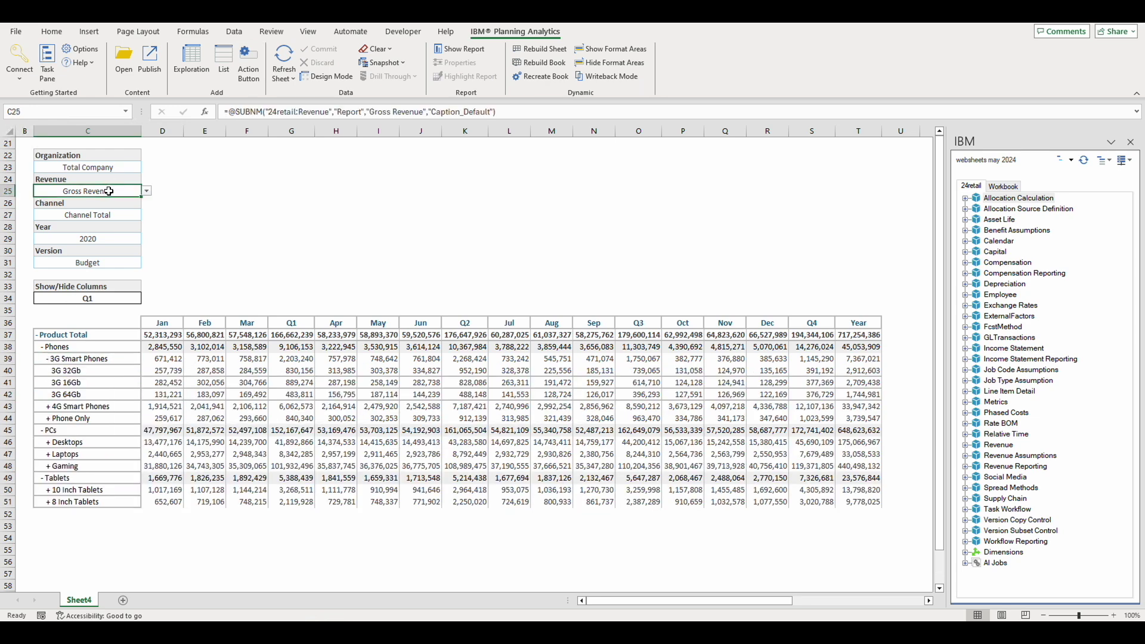
pyautogui.click(147, 192)
pyautogui.click(126, 204)
pyautogui.click(132, 169)
pyautogui.click(148, 168)
pyautogui.click(127, 189)
pyautogui.click(127, 214)
pyautogui.click(147, 214)
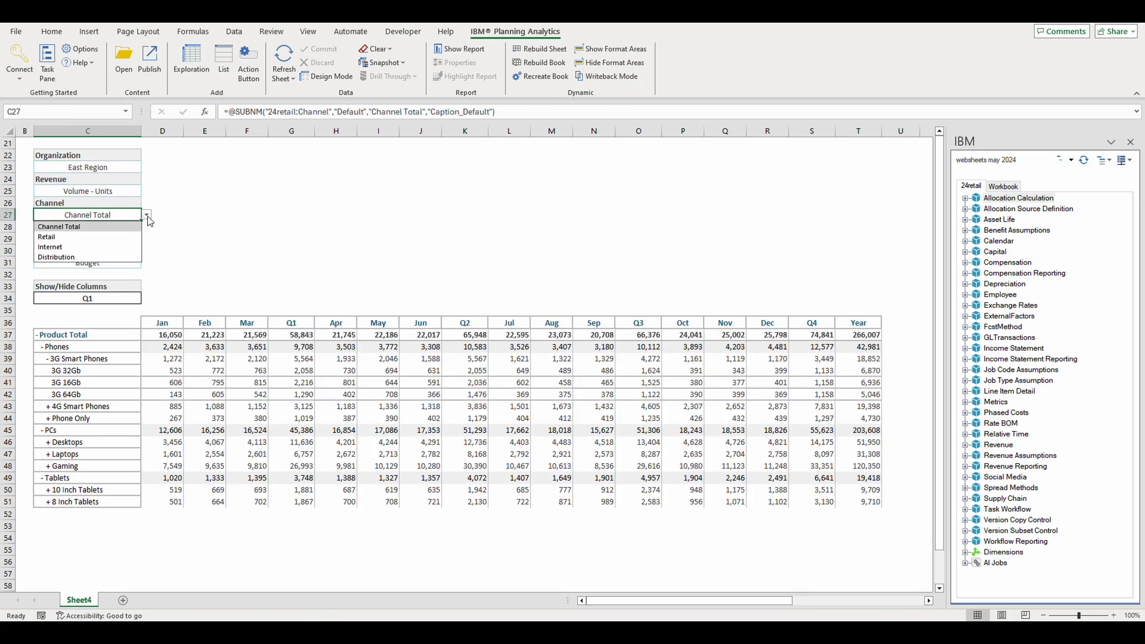
pyautogui.click(134, 237)
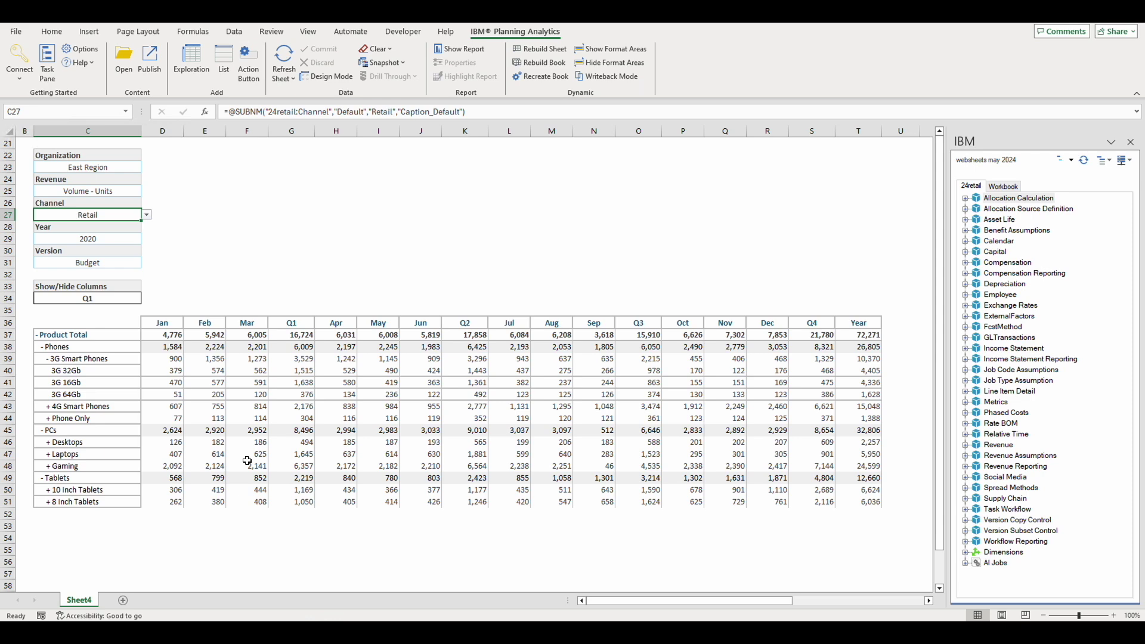
# - Set Show/Hide Columns to Year and show the corresponding format areas
pyautogui.click(116, 299)
pyautogui.click(146, 298)
pyautogui.click(122, 349)
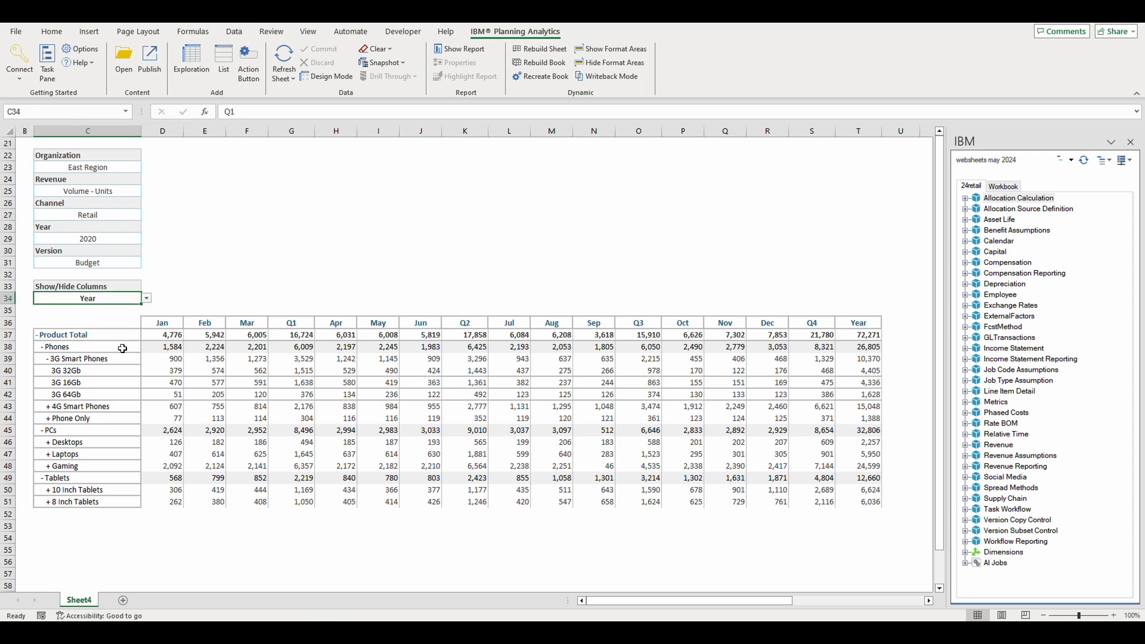
pyautogui.click(614, 51)
# - Hide the monthly columns of Q1 through Q4, choosing each quarter in Show/Hide Columns and hiding its format areas
pyautogui.click(147, 298)
pyautogui.click(90, 320)
pyautogui.click(604, 63)
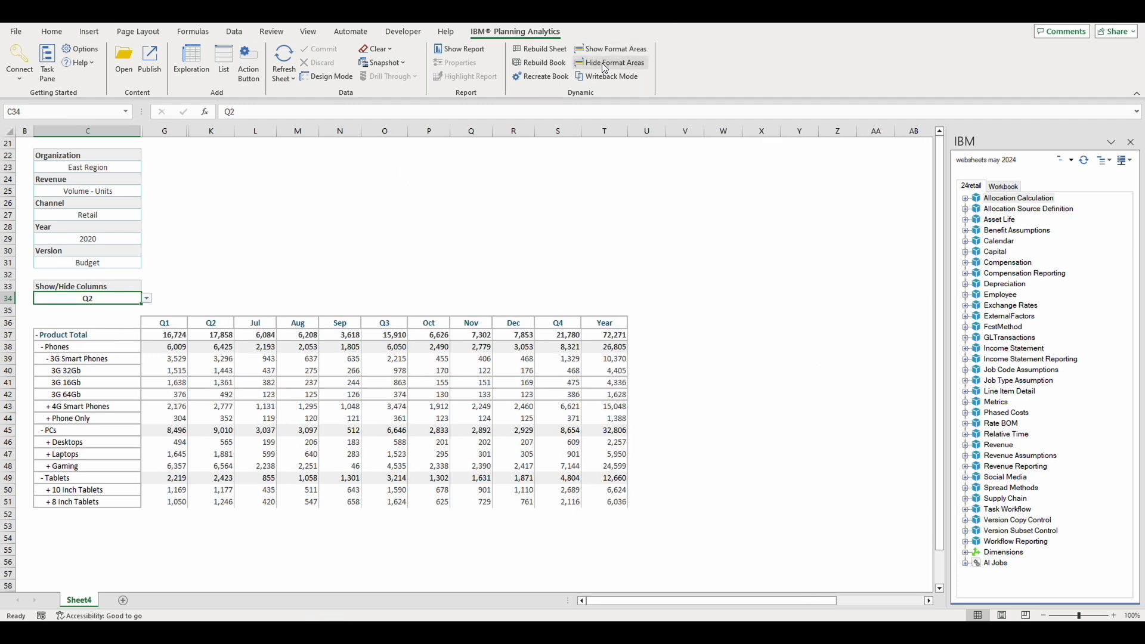
pyautogui.click(146, 298)
pyautogui.click(89, 331)
pyautogui.click(604, 63)
pyautogui.click(147, 298)
pyautogui.click(42, 341)
pyautogui.click(609, 62)
# - Collapse the Phones row and expand the Desktops and Gaming rows under PCs
pyautogui.doubleClick(42, 350)
pyautogui.doubleClick(45, 371)
pyautogui.click(49, 432)
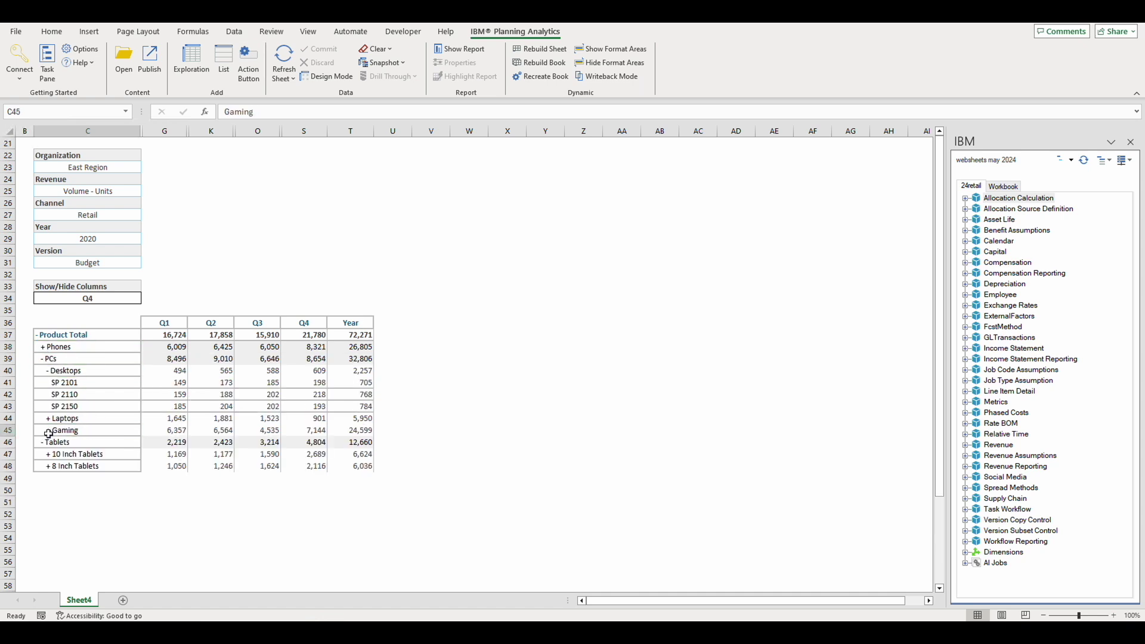
pyautogui.doubleClick(49, 432)
# - Bring back all monthly columns by setting Show/Hide Columns to Year and showing the format areas
pyautogui.click(107, 301)
pyautogui.click(146, 298)
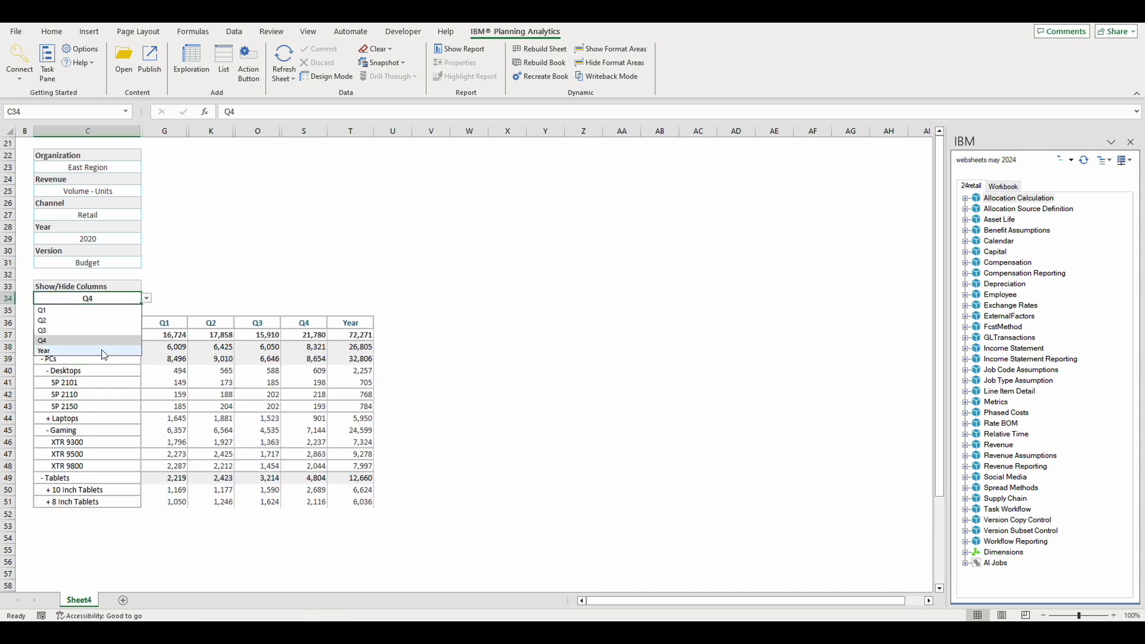
pyautogui.click(88, 353)
pyautogui.click(619, 53)
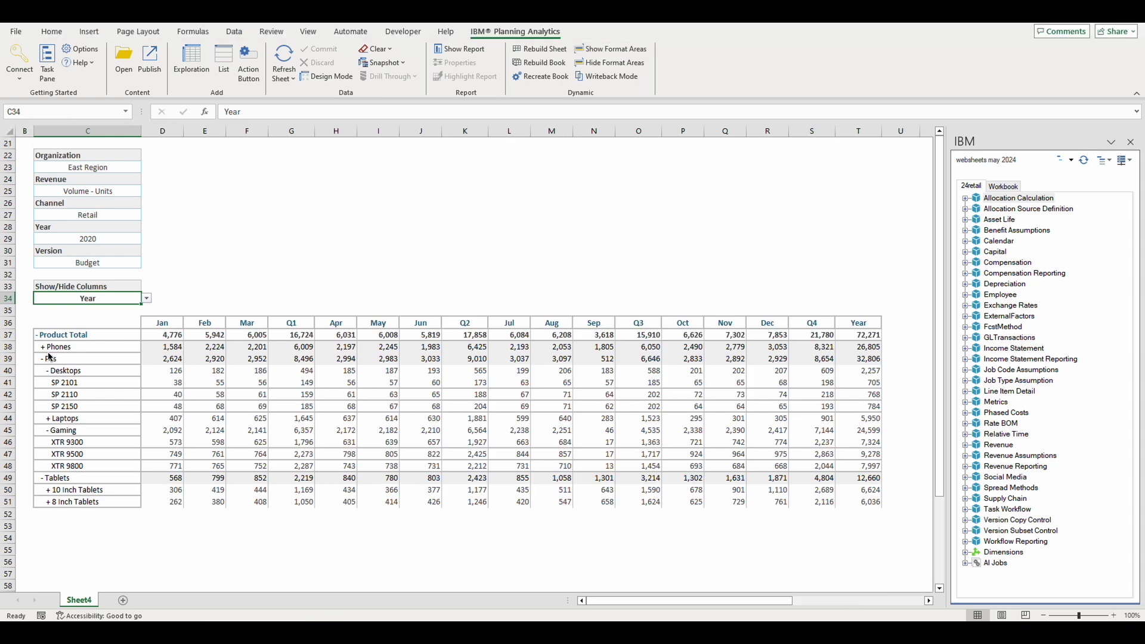
# - Unhide the setup rows above row 21 and clear the row selection
pyautogui.click(8, 145)
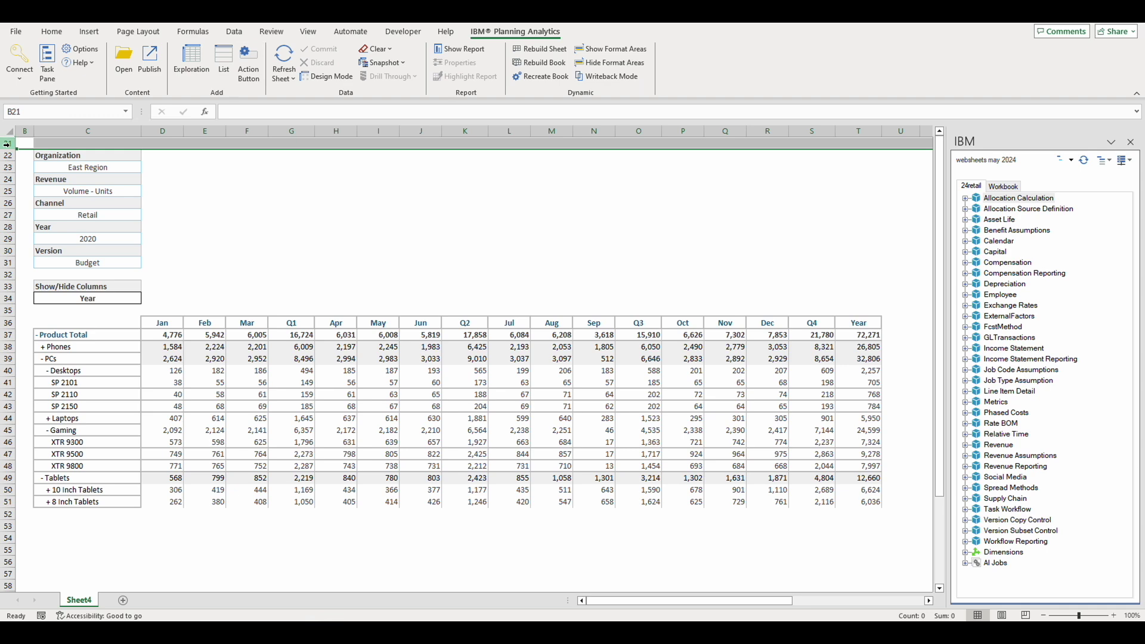
pyautogui.rightClick(7, 143)
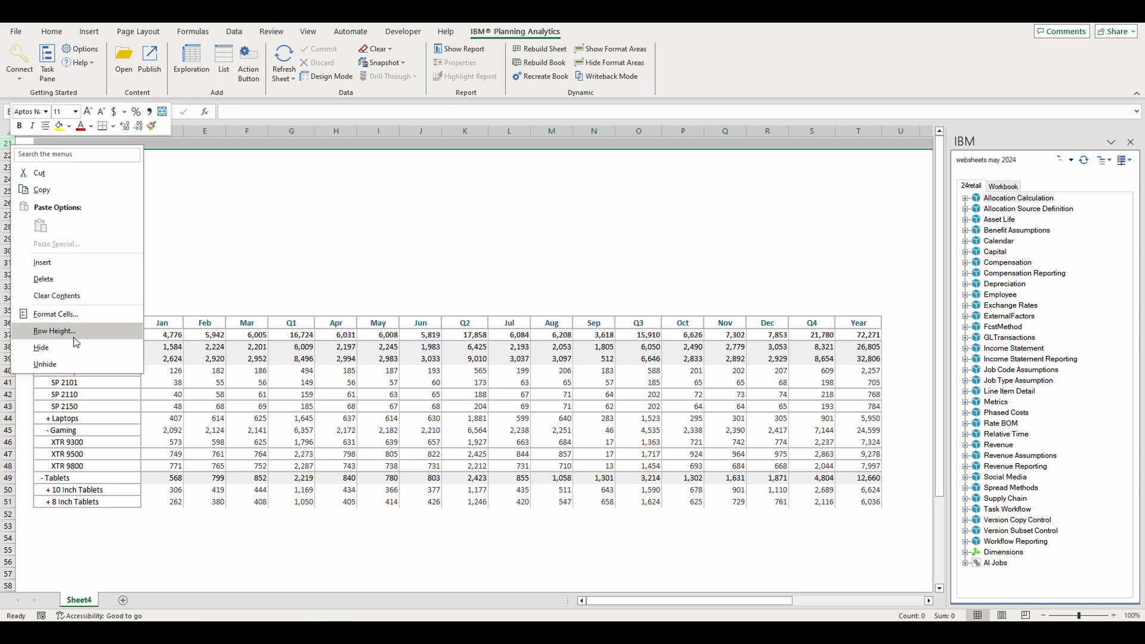
pyautogui.click(74, 362)
pyautogui.scroll(7, 73, 362)
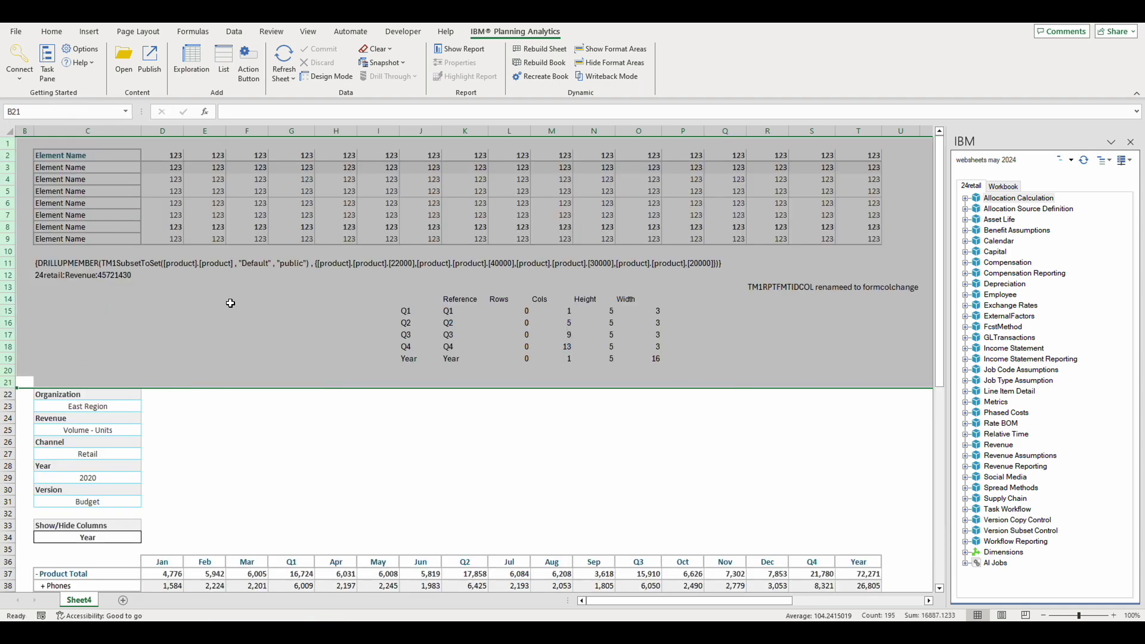
pyautogui.click(262, 325)
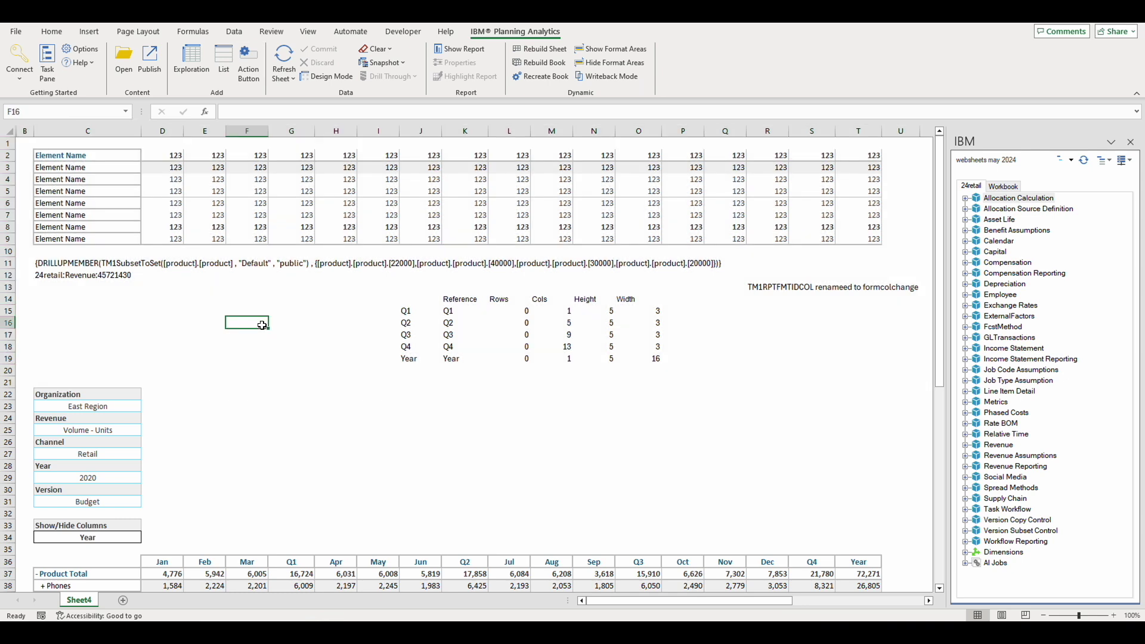
# - Review the Data Validation settings of the Show/Hide Columns cell, checking its List source range =$J$15:$J$19, and accept them
pyautogui.click(114, 535)
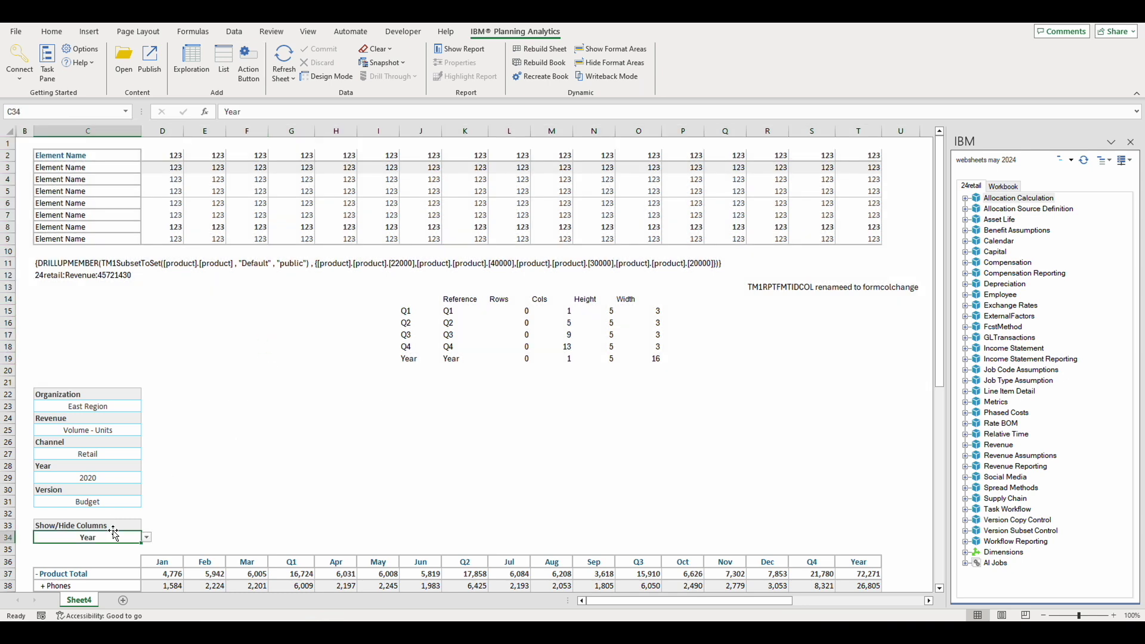
pyautogui.click(233, 36)
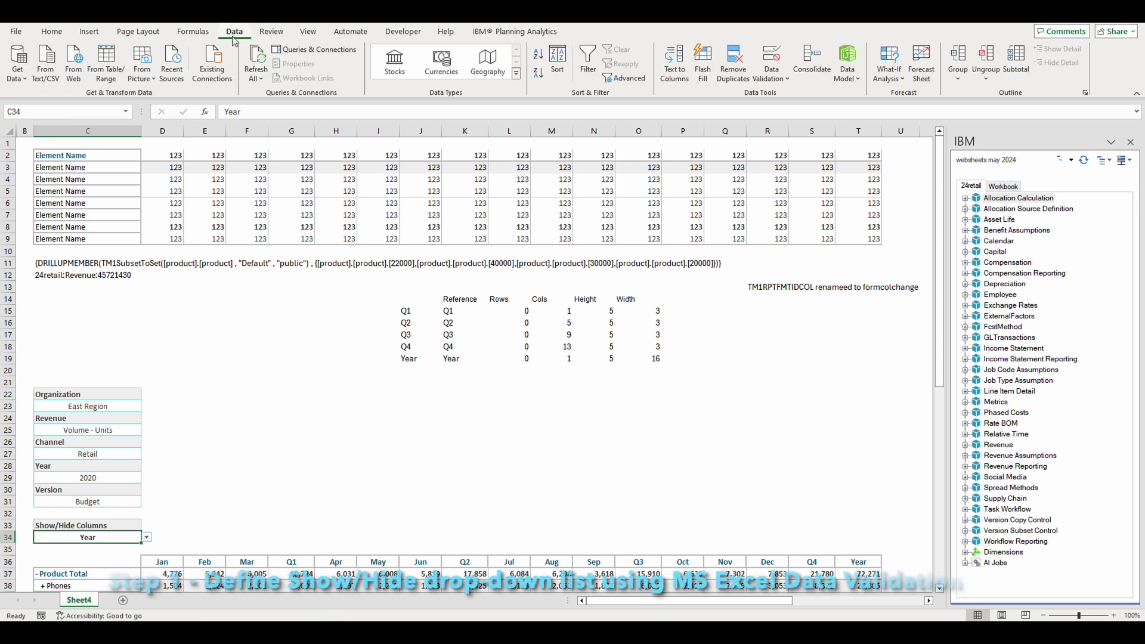
pyautogui.click(783, 86)
pyautogui.click(798, 98)
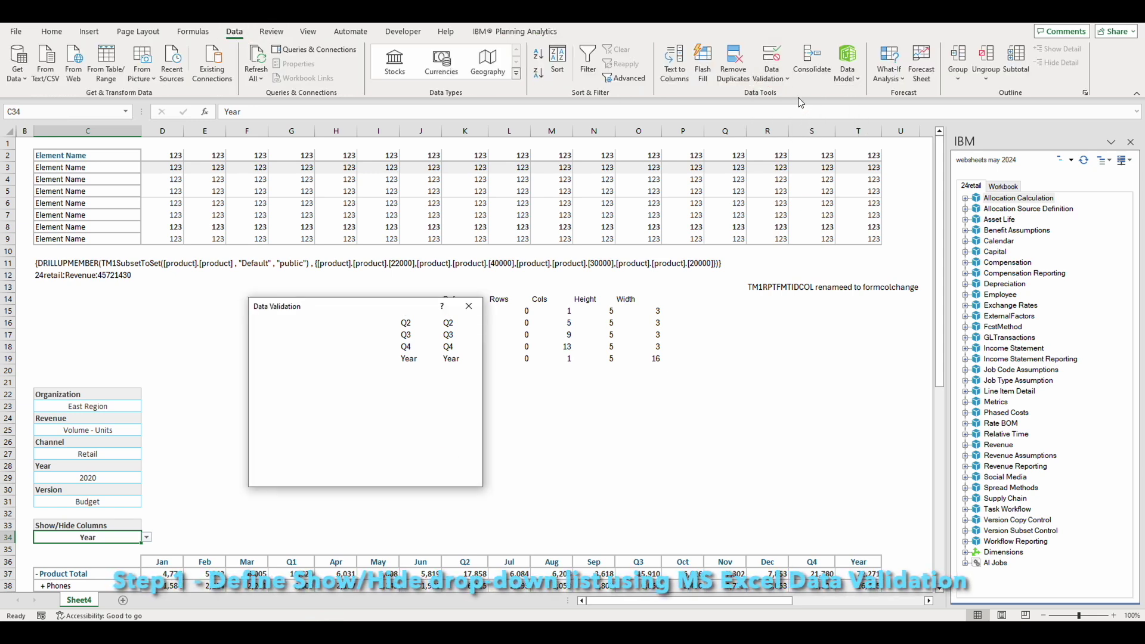
pyautogui.moveTo(407, 306); pyautogui.dragTo(284, 285)
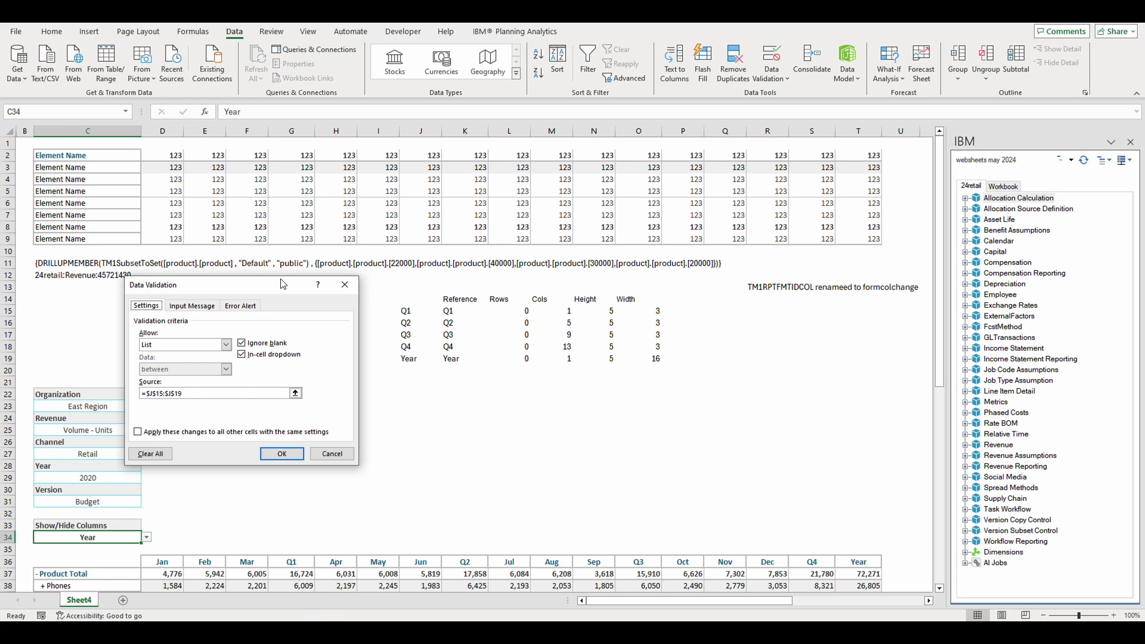
pyautogui.moveTo(283, 285); pyautogui.dragTo(280, 274)
pyautogui.click(231, 382)
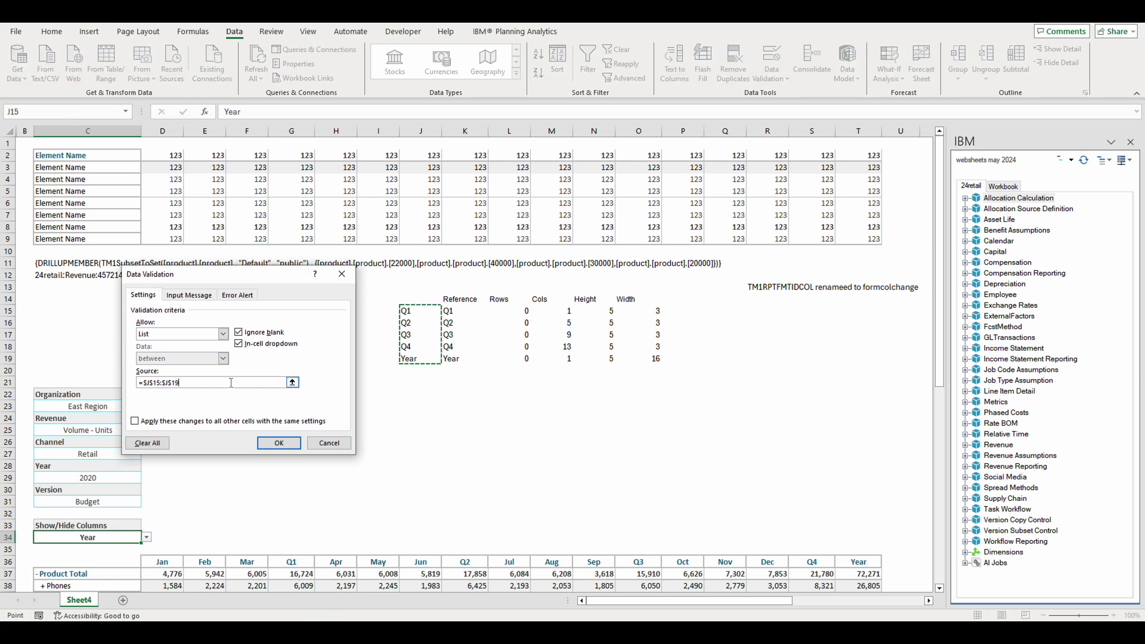
pyautogui.click(280, 443)
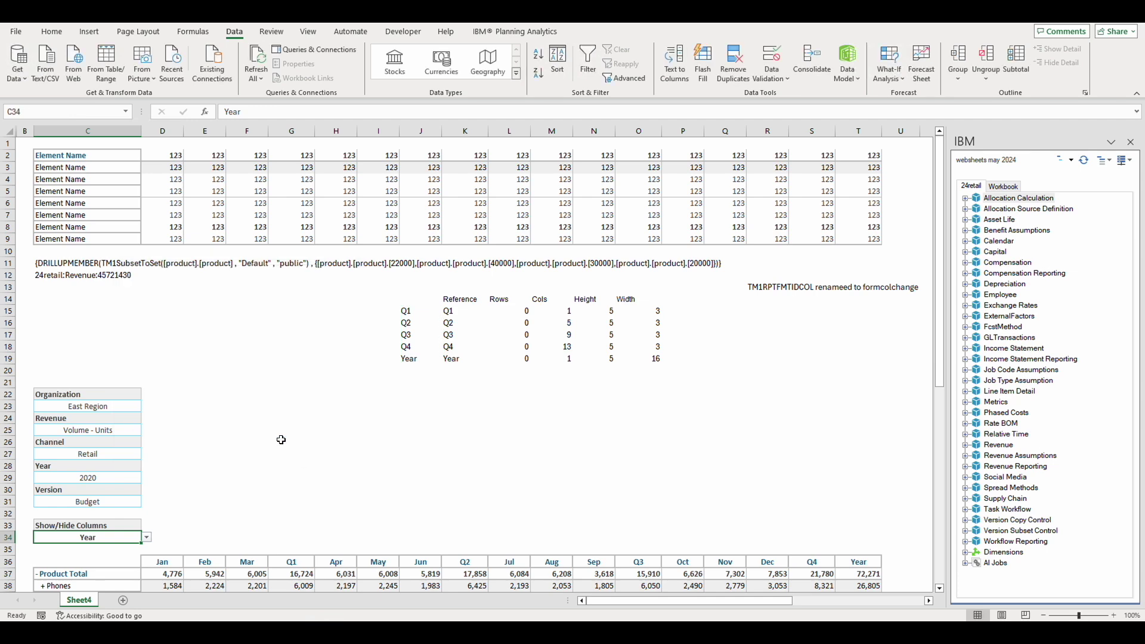
# - Examine the show/hide coordinates table, comparing its Q1 entry with the starting cell C36 and the Jan to Mar headers
pyautogui.moveTo(453, 301); pyautogui.dragTo(635, 358)
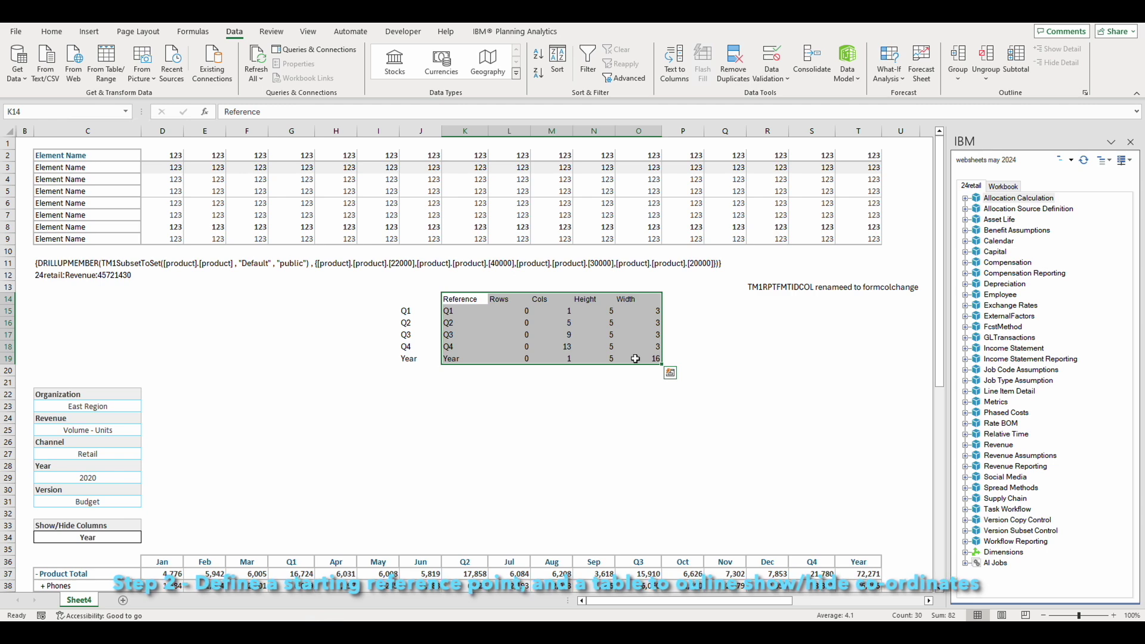
pyautogui.click(551, 312)
pyautogui.click(113, 561)
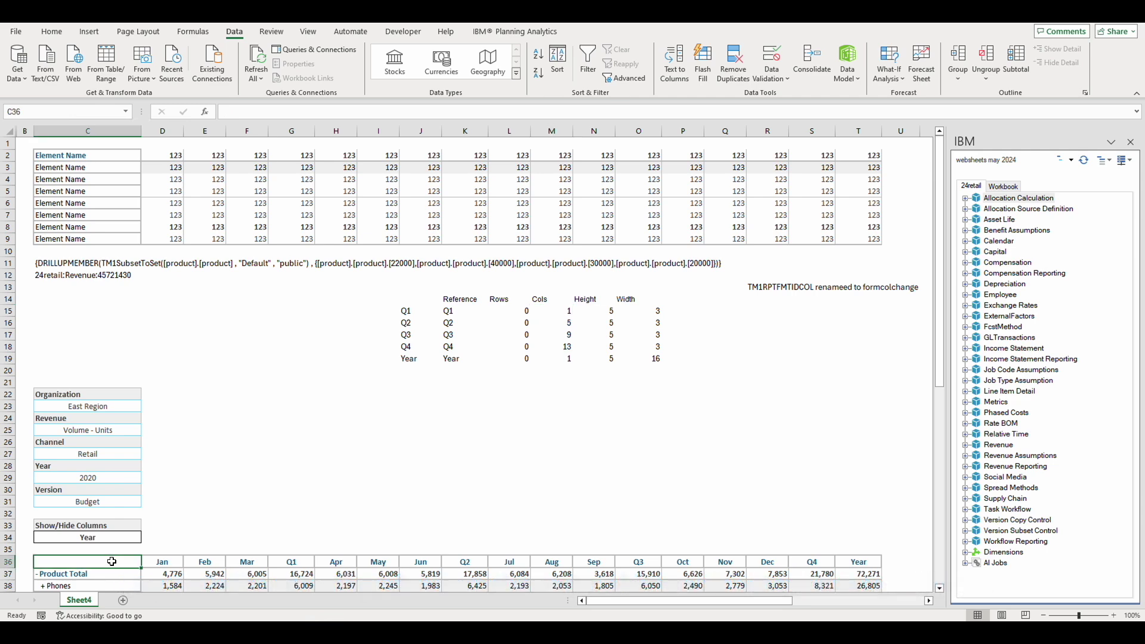
pyautogui.click(161, 561)
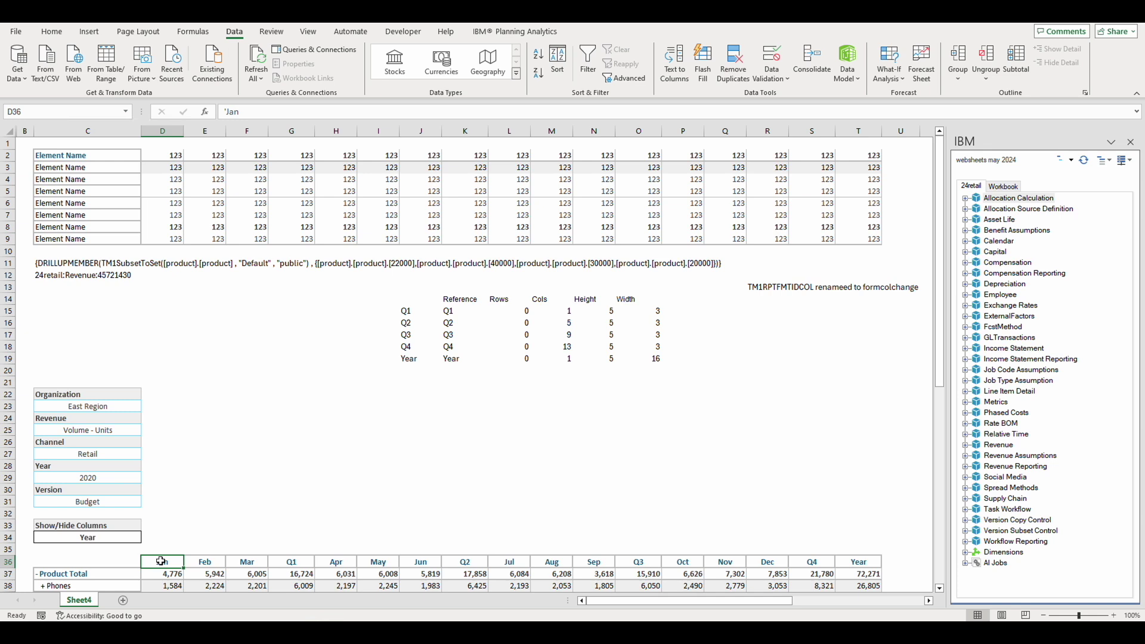
pyautogui.moveTo(161, 561); pyautogui.dragTo(244, 564)
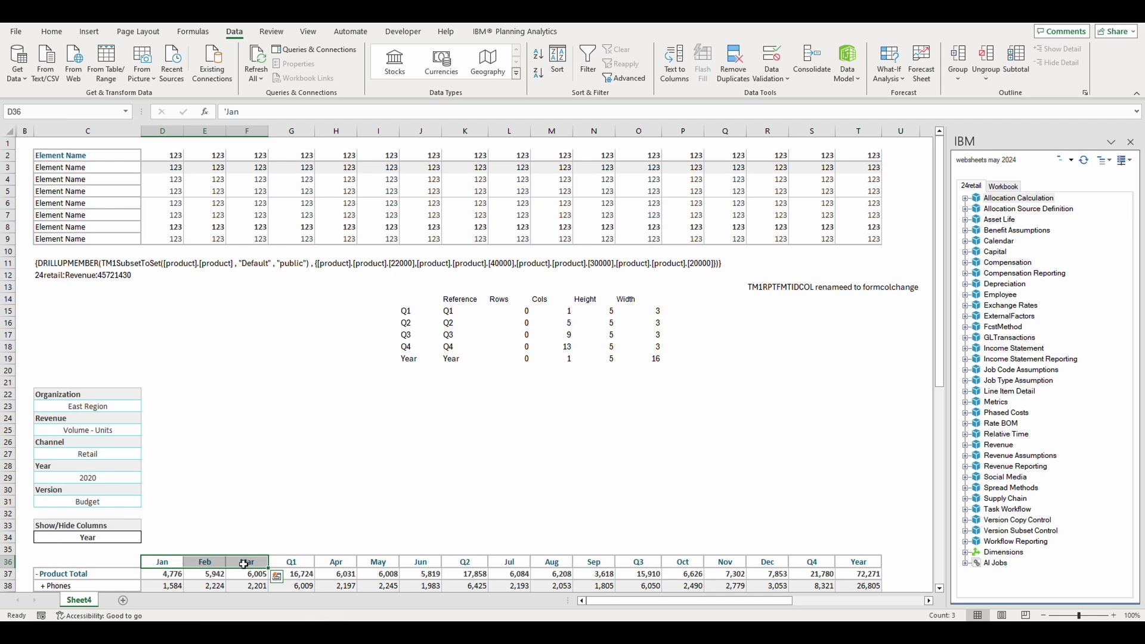
# - Compare the Q2 entry in the coordinates table with the column offset from cell C36 to the Apr header
pyautogui.click(452, 326)
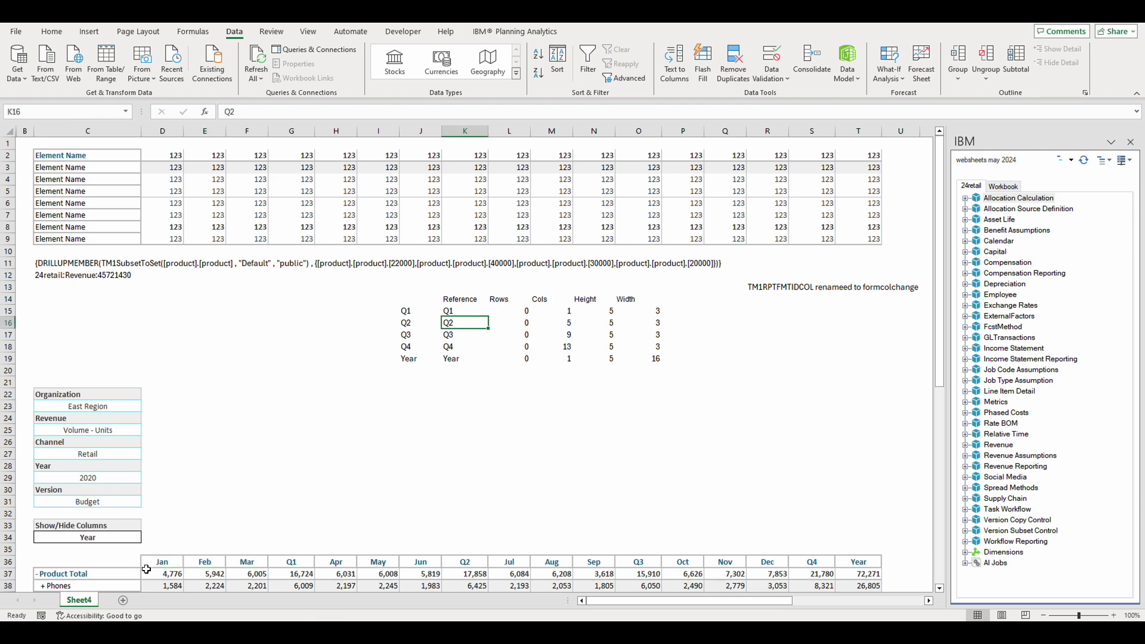
pyautogui.scroll(-1, 158, 545)
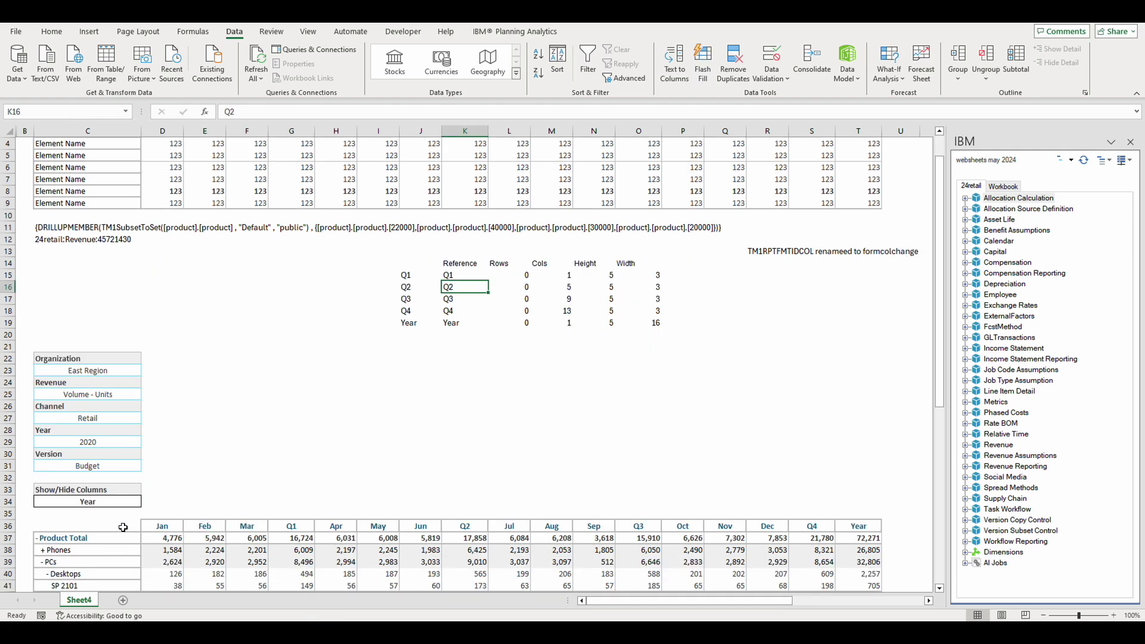
pyautogui.click(123, 528)
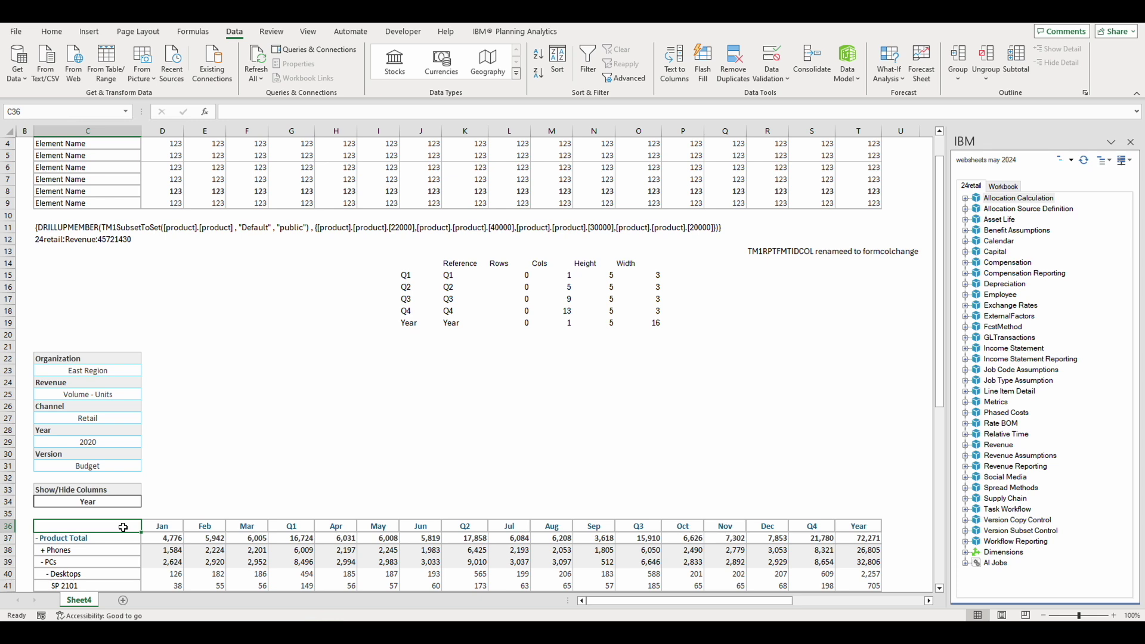
pyautogui.moveTo(160, 526); pyautogui.dragTo(340, 526)
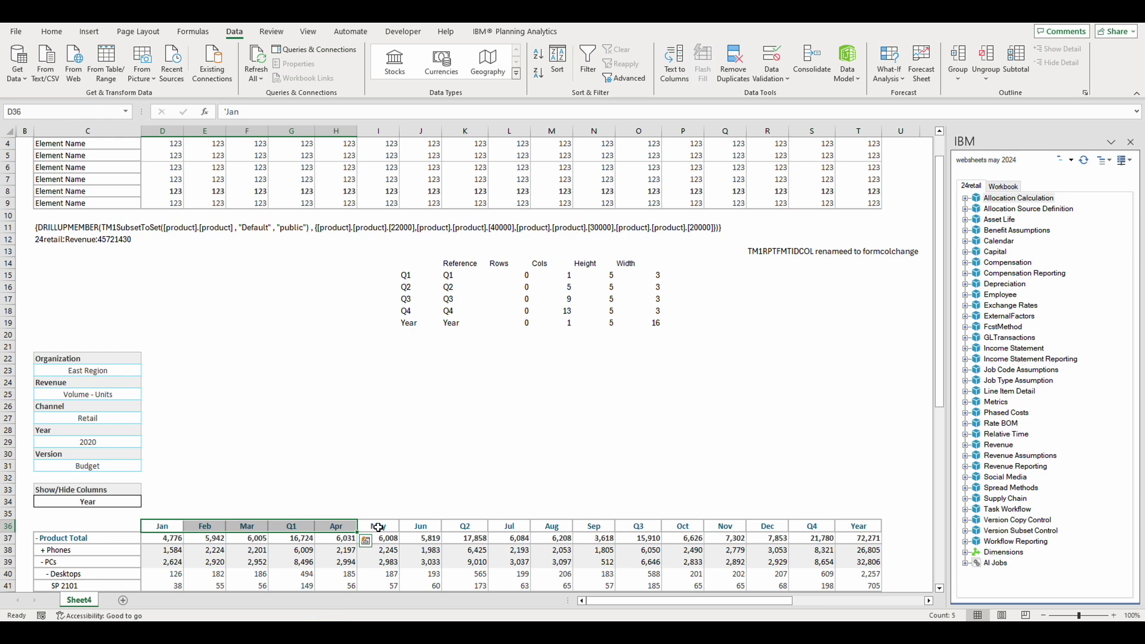
# - Compare the Q2 entry's width in the coordinates table with the Apr to Jun headers in row 36
pyautogui.click(346, 526)
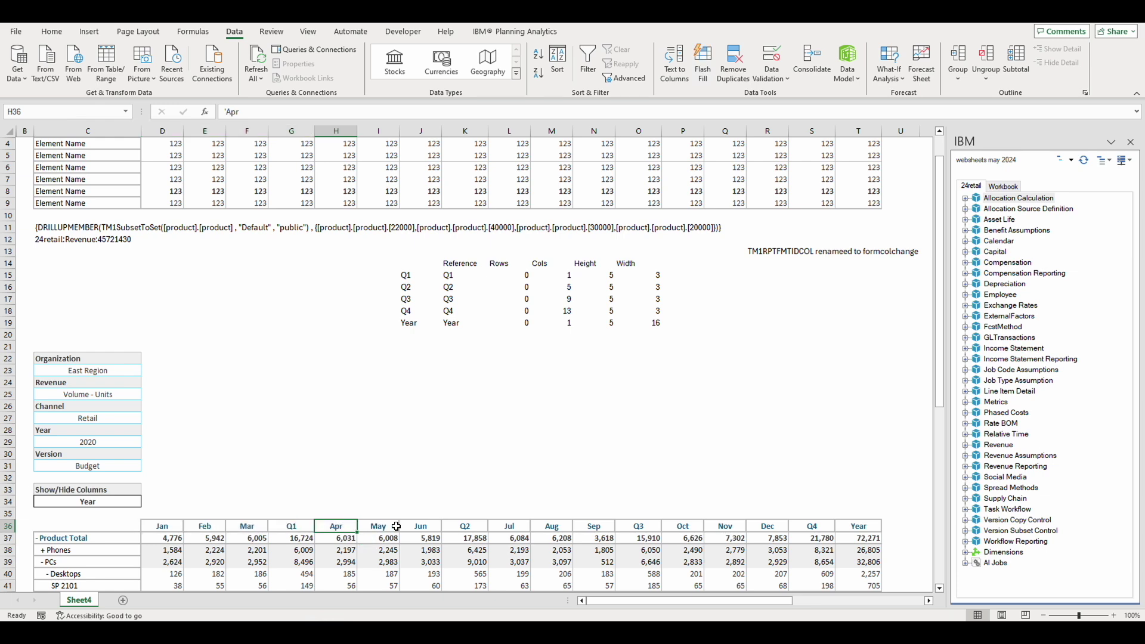
pyautogui.moveTo(395, 525); pyautogui.dragTo(430, 526)
pyautogui.click(460, 287)
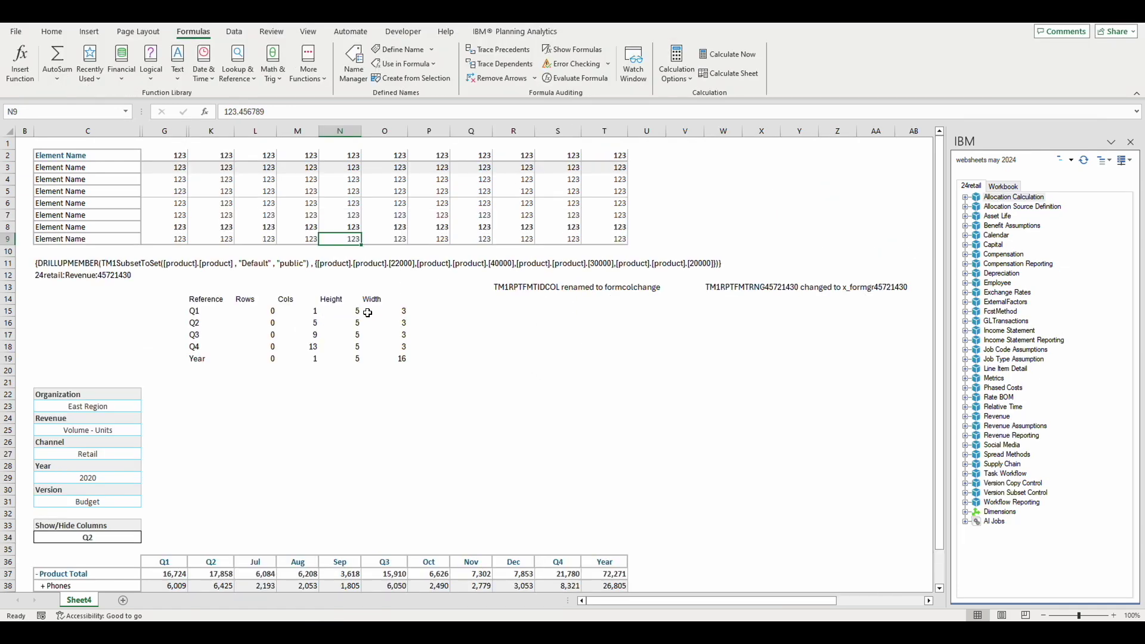
# - Examine the full OFFSET formula behind the tm2\\_hc named range by enlarging its definition, and close the name management
pyautogui.click(355, 65)
pyautogui.click(468, 357)
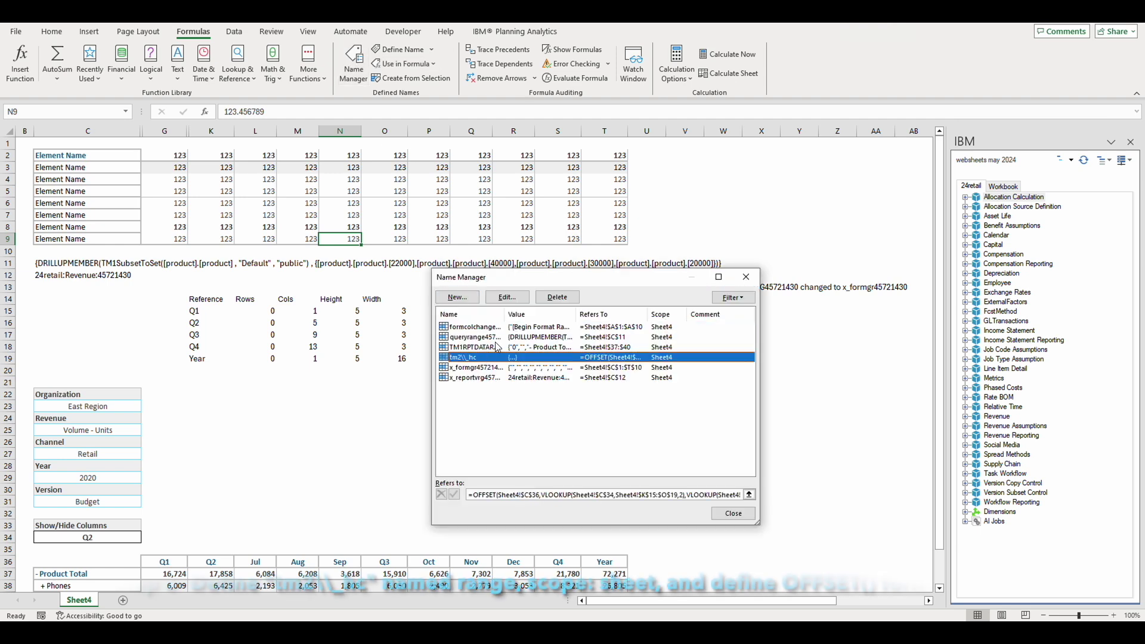
pyautogui.click(505, 301)
pyautogui.moveTo(426, 256); pyautogui.dragTo(294, 148)
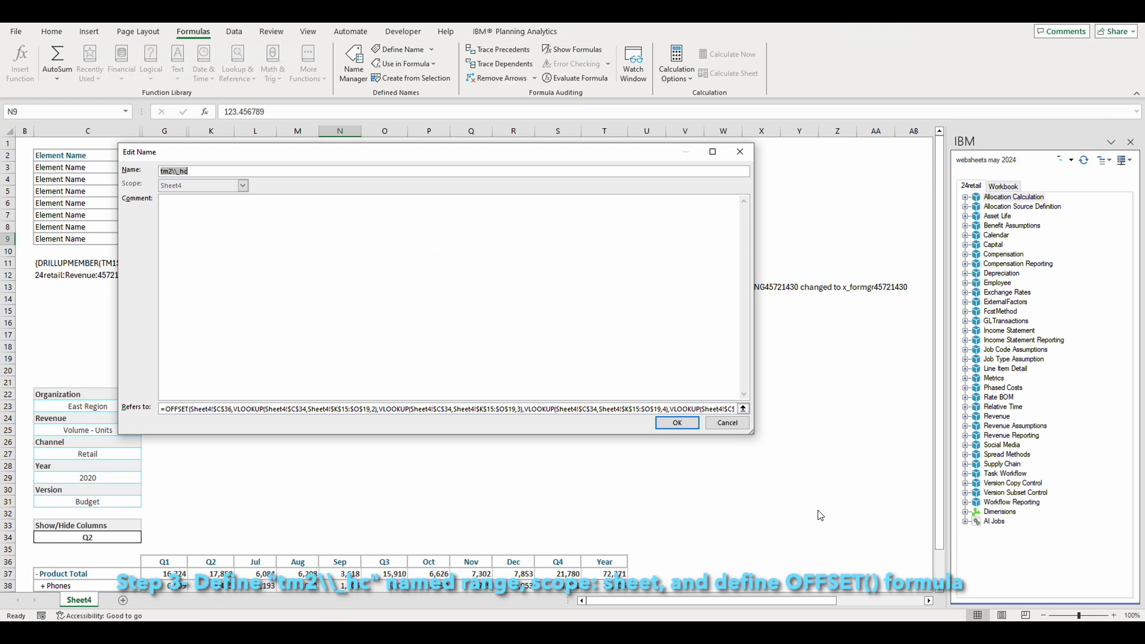
pyautogui.moveTo(752, 433); pyautogui.dragTo(886, 528)
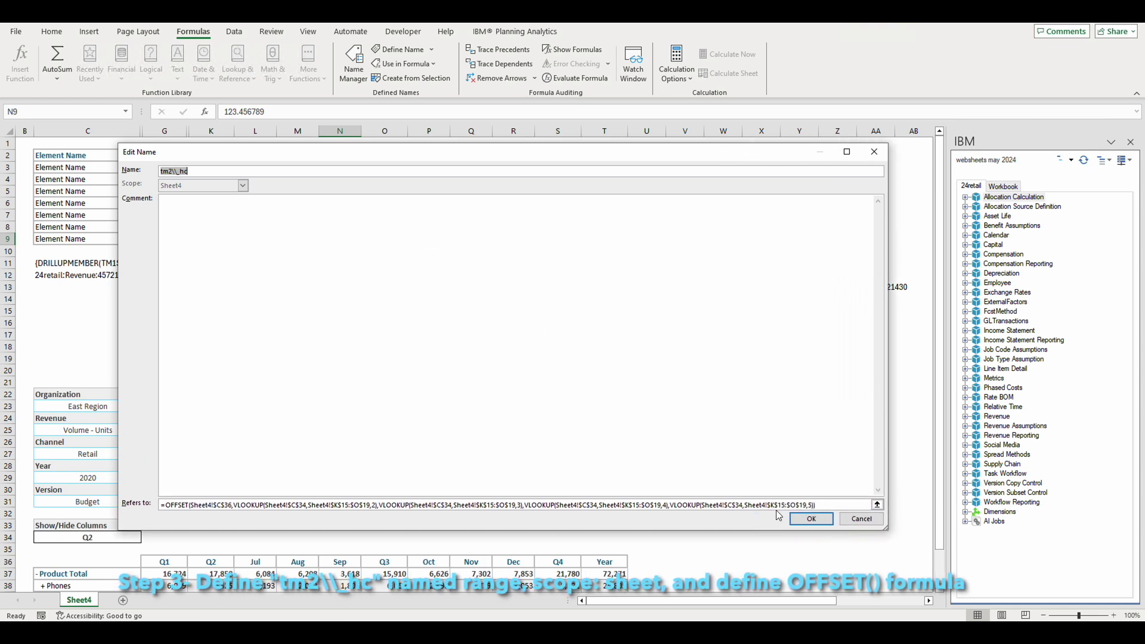
pyautogui.click(679, 500)
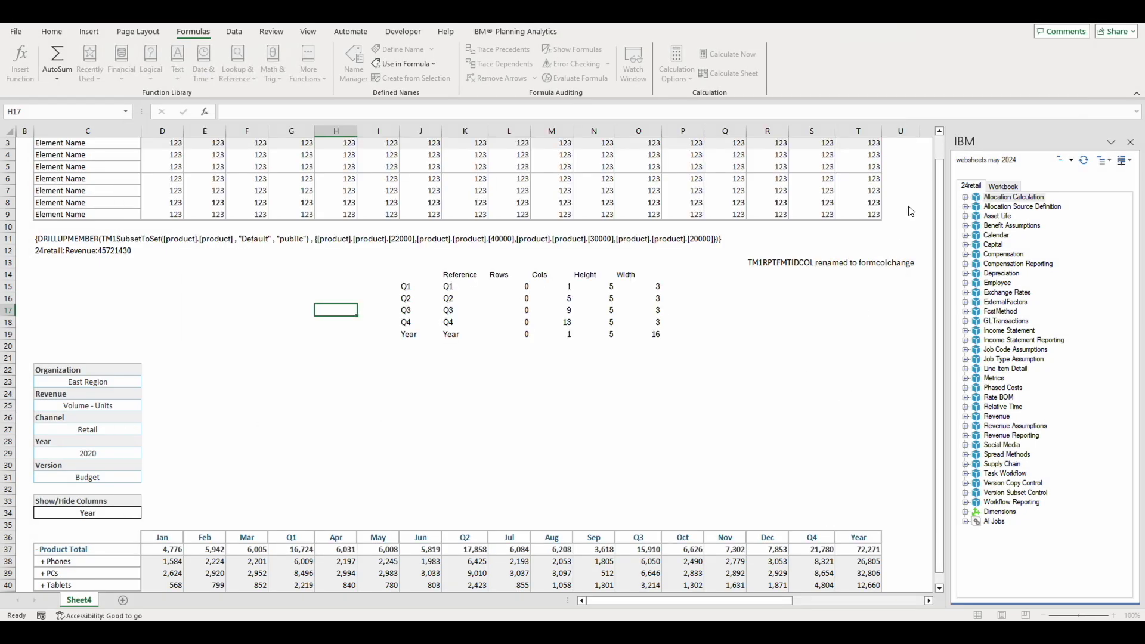
pyautogui.click(819, 496)
pyautogui.click(728, 194)
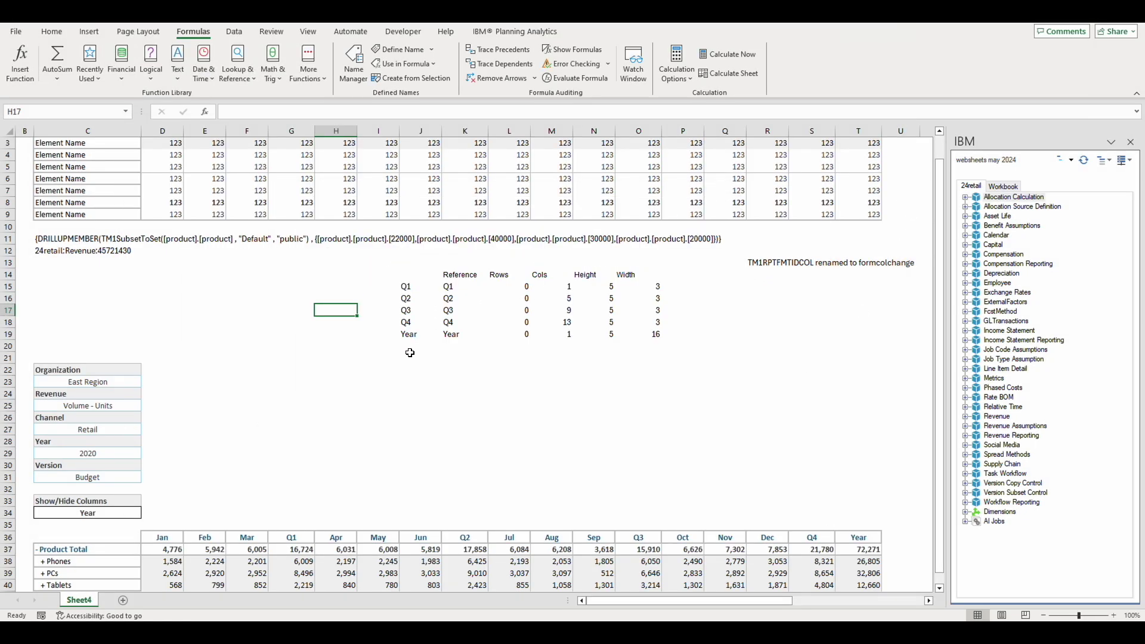
# - Paste the OFFSET formula of the tm2\\_hc name into cell J20 below the coordinates table
pyautogui.click(410, 351)
pyautogui.click(278, 111)
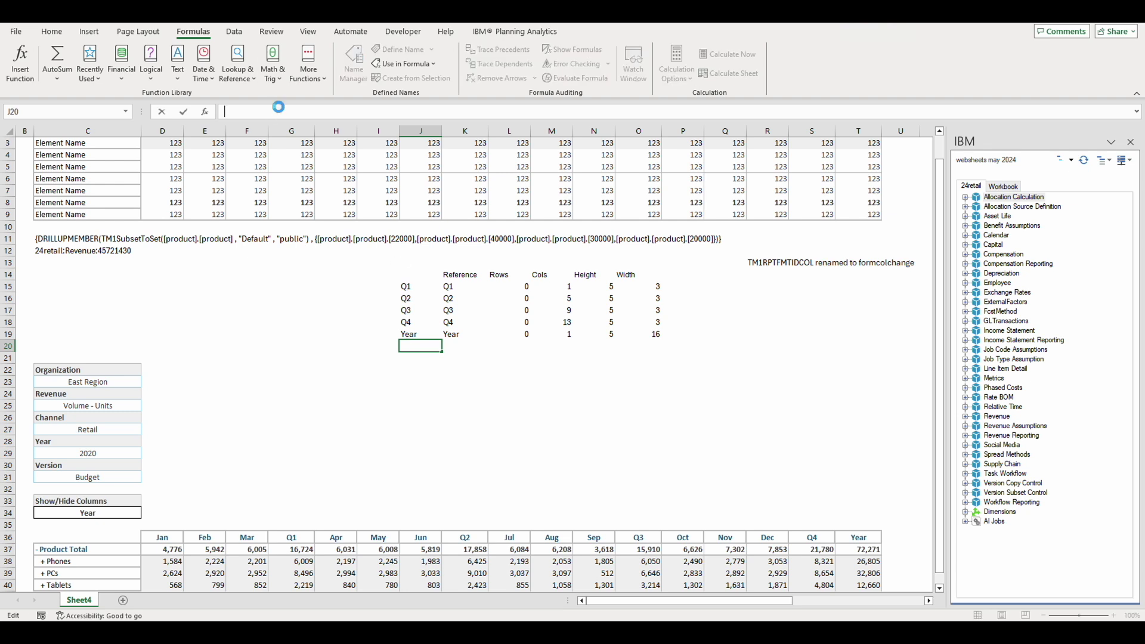
pyautogui.hotkey('ctrl', 'v')
pyautogui.press('Return')
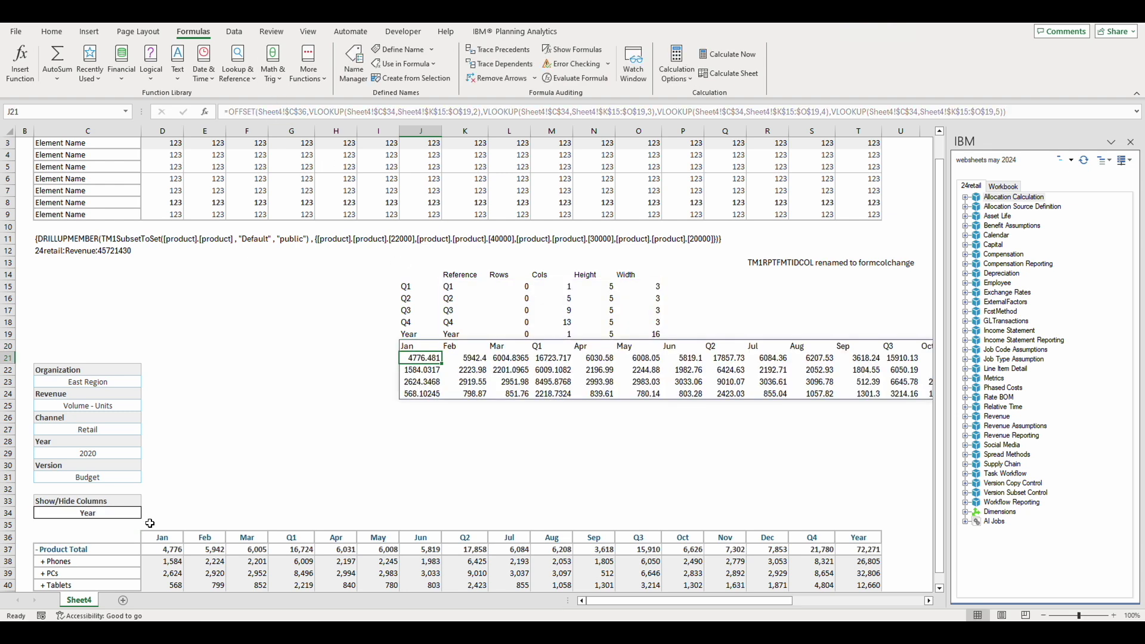
# - Test the OFFSET formula by setting the Show/Hide Columns cell to Q1, Q2 and Q3 in turn
pyautogui.click(139, 514)
pyautogui.click(147, 513)
pyautogui.click(137, 525)
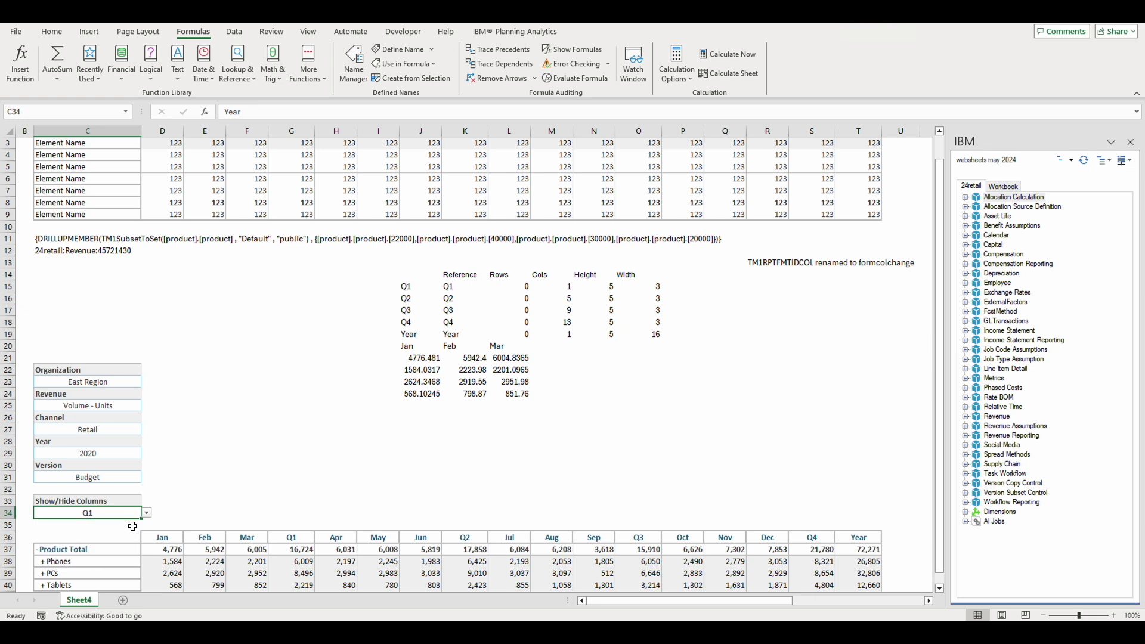
pyautogui.click(146, 514)
pyautogui.click(132, 535)
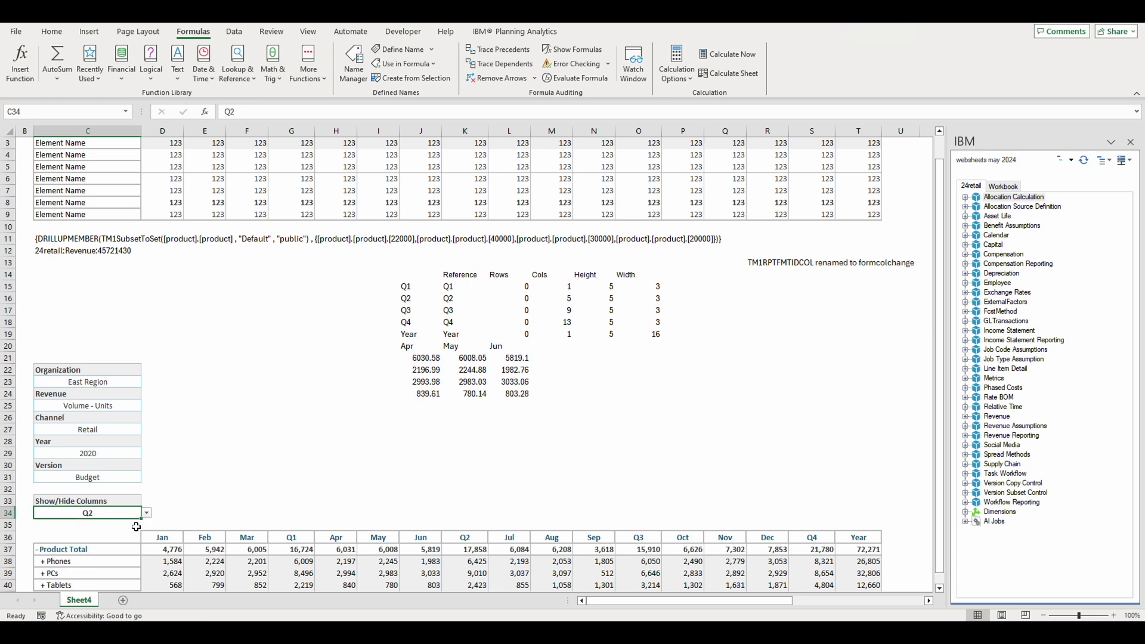
pyautogui.click(147, 514)
pyautogui.click(126, 542)
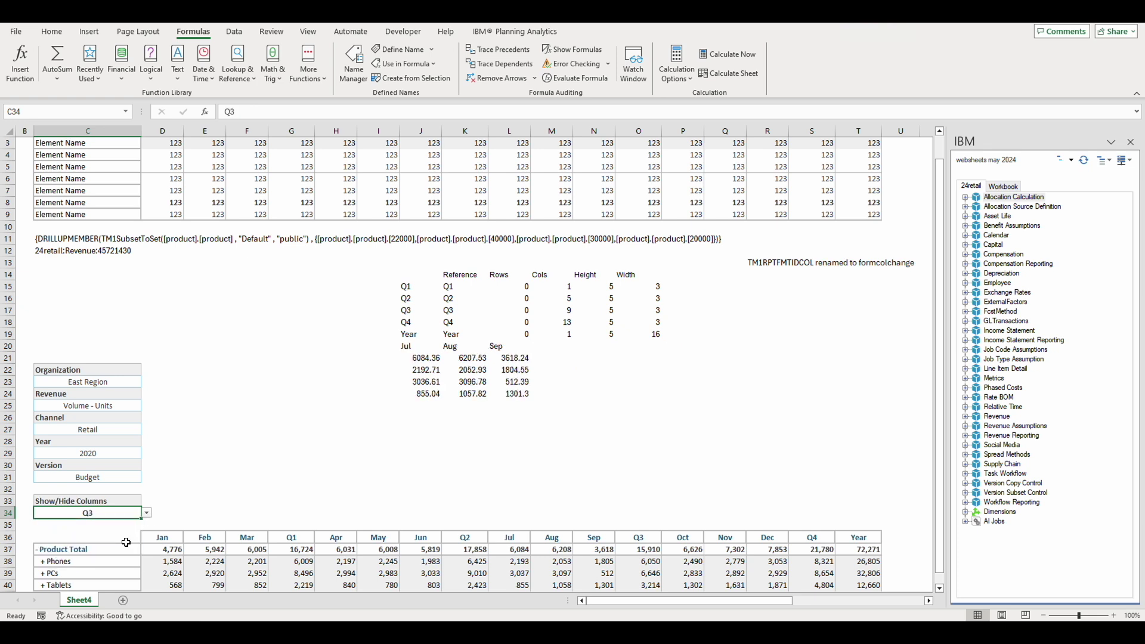
# - Inspect the OFFSET formula in cell J20 and the ranges its VLOOKUP arguments reference, and leave the cell
pyautogui.click(411, 346)
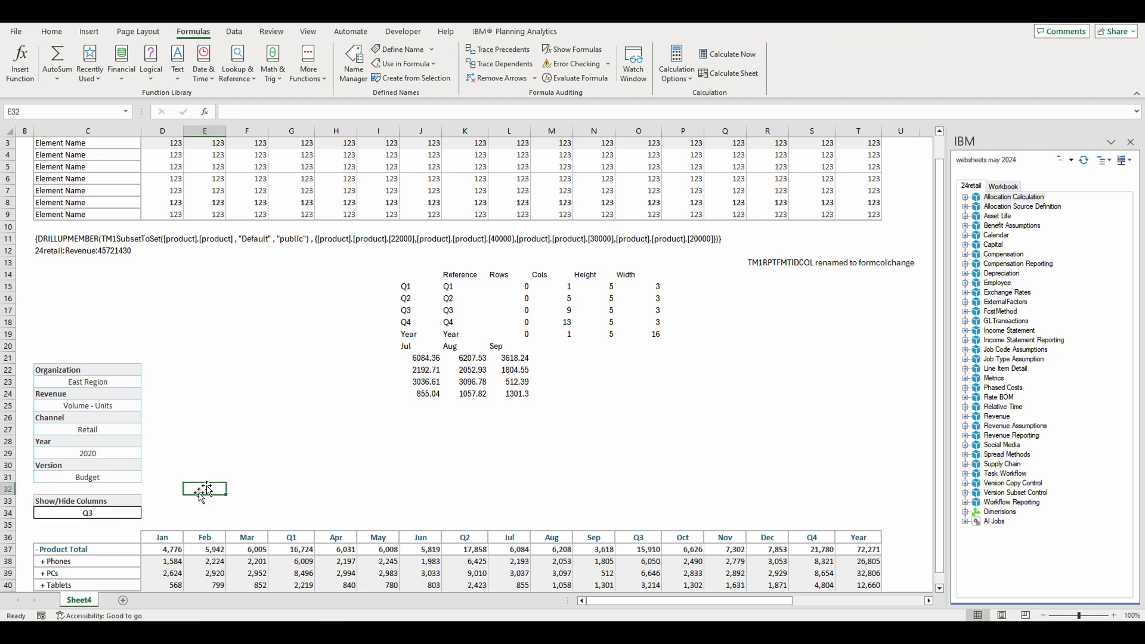
pyautogui.click(504, 114)
pyautogui.doubleClick(604, 113)
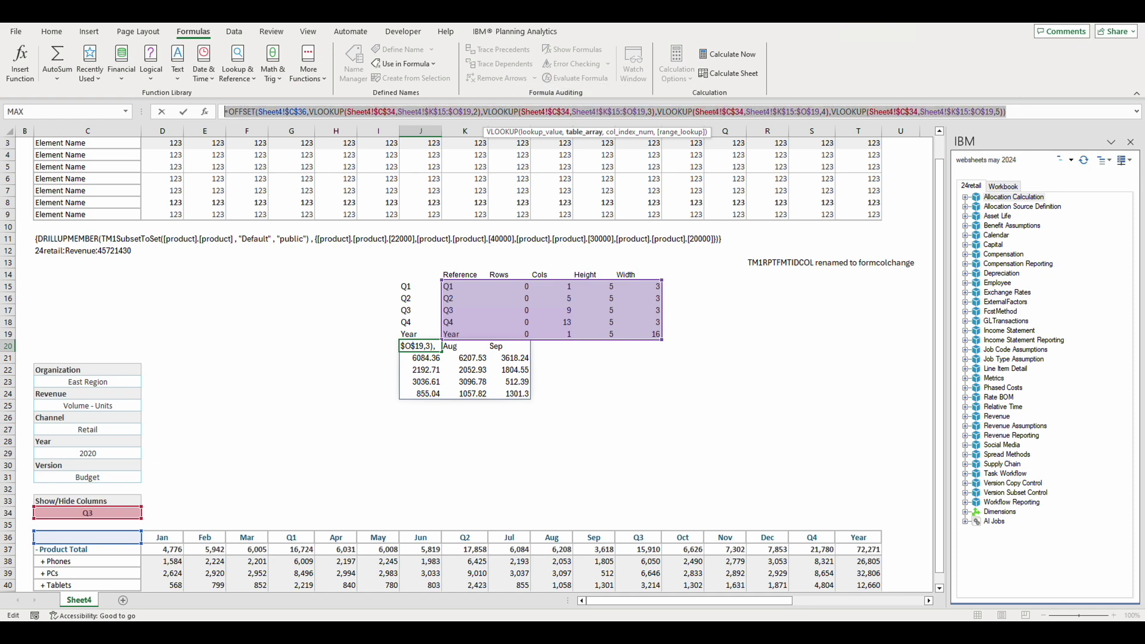
pyautogui.press('Return')
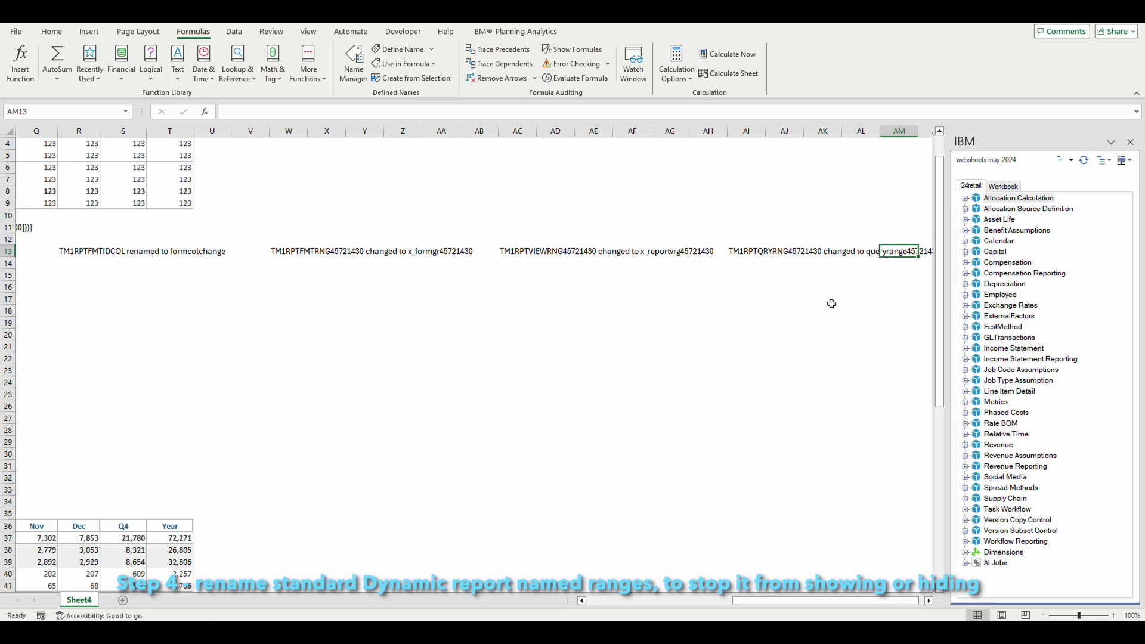
# - Examine the row 13 notes on renaming the standard dynamic report named ranges, moving back from the TM1RPTQRYRNG note
pyautogui.press('Right')
pyautogui.press('Right')
pyautogui.press('Left')
pyautogui.press('Left')
pyautogui.press('Left')
pyautogui.press('Left')
pyautogui.press('Left')
pyautogui.press('Left')
pyautogui.press('Left')
pyautogui.press('Left')
pyautogui.press('Left')
pyautogui.press('Left')
pyautogui.press('Left')
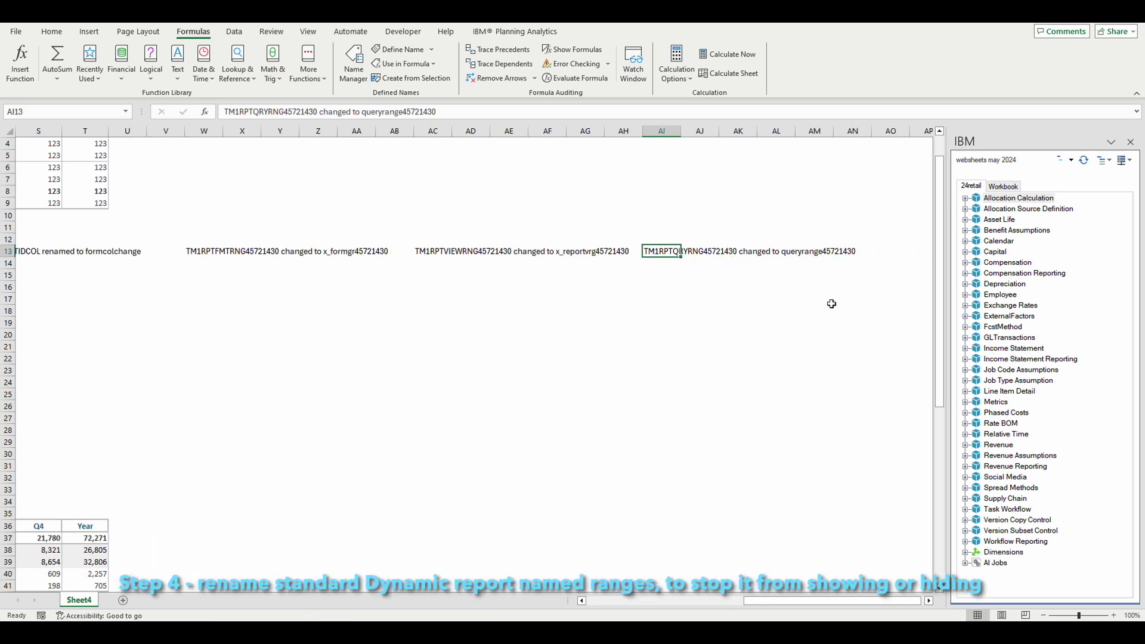
pyautogui.press('Left')
pyautogui.press('Left')
pyautogui.press('Left')
pyautogui.press('Left')
pyautogui.press('Left')
pyautogui.press('Left')
pyautogui.press('Left')
pyautogui.press('Left')
pyautogui.press('Left')
pyautogui.press('Left')
pyautogui.press('Left')
pyautogui.press('Left')
pyautogui.press('Left')
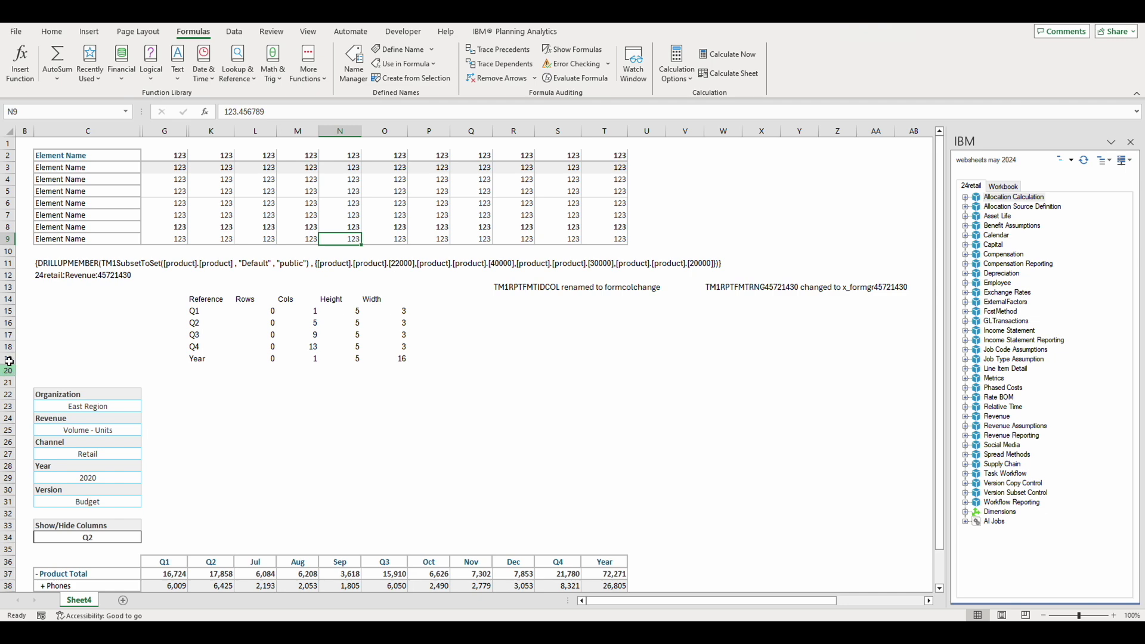
# - Hide setup rows 1 to 20 above the report
pyautogui.moveTo(9, 365); pyautogui.dragTo(9, 143)
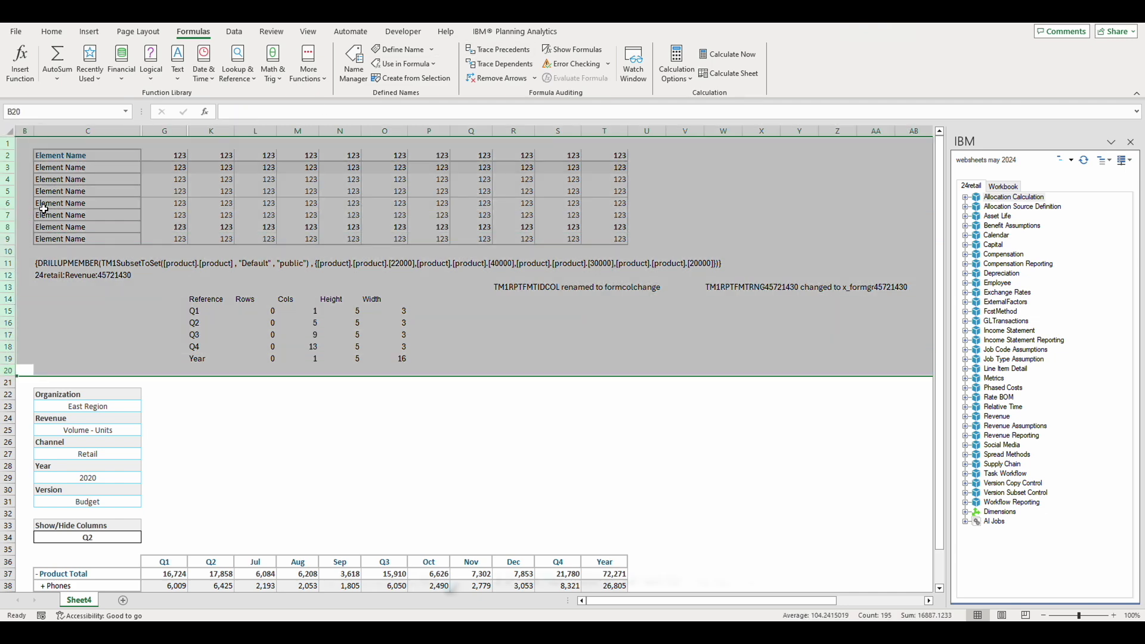
pyautogui.rightClick(11, 216)
pyautogui.click(42, 417)
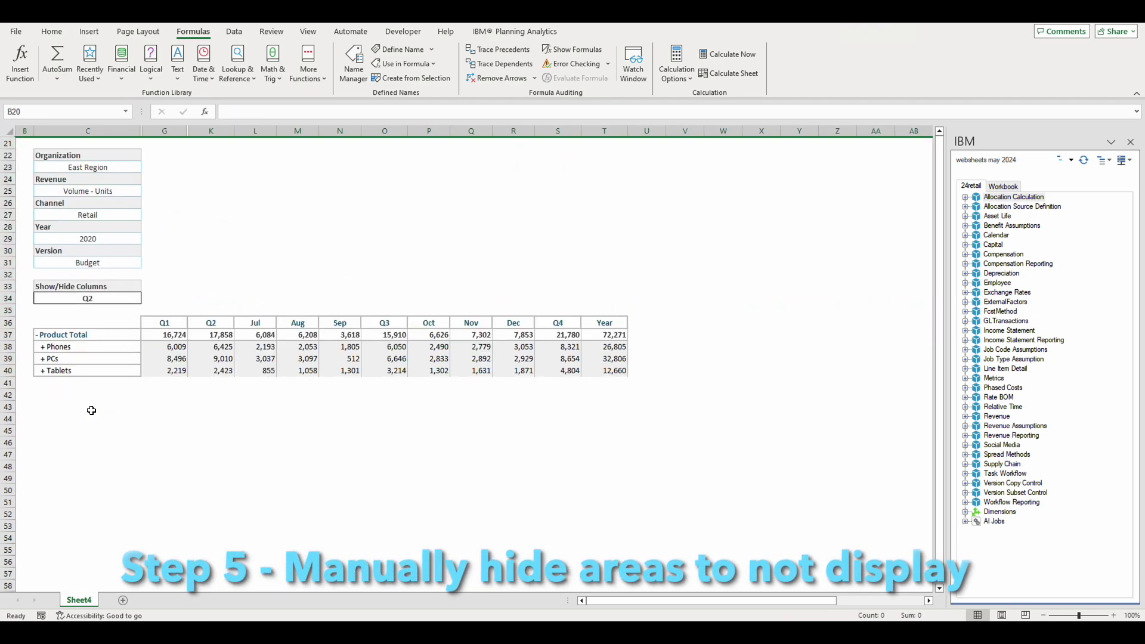
# - Publish the workbook publicly to 24retail on the websheets may 2024 connection as "Dynamic Report with show hide rename ranges oct 1.xlsx"
pyautogui.click(533, 35)
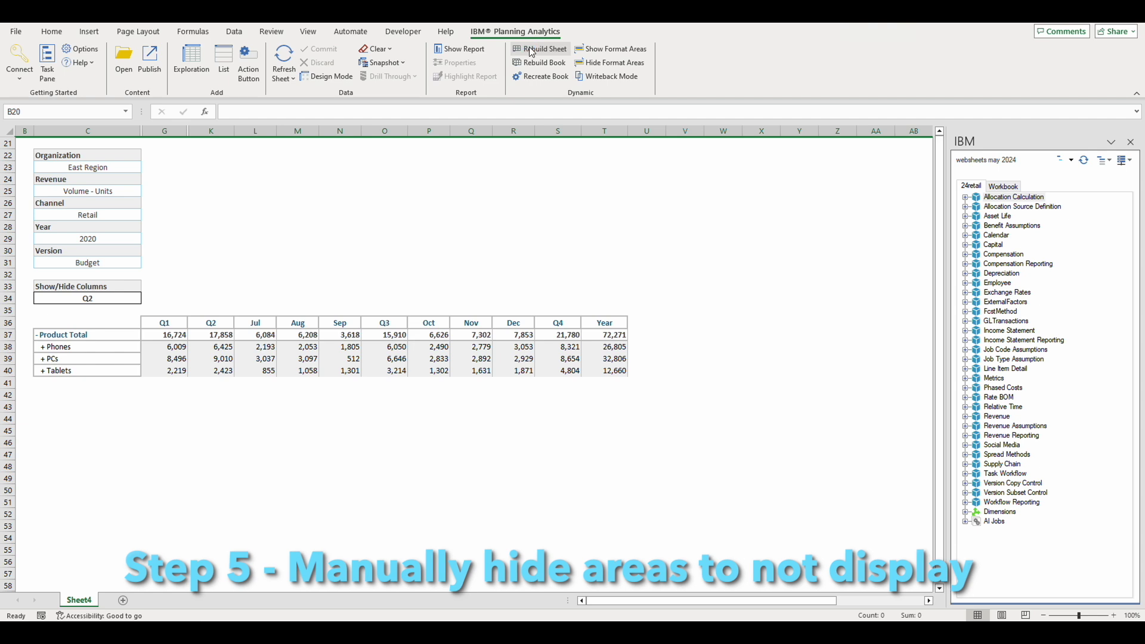
pyautogui.click(150, 60)
pyautogui.doubleClick(310, 302)
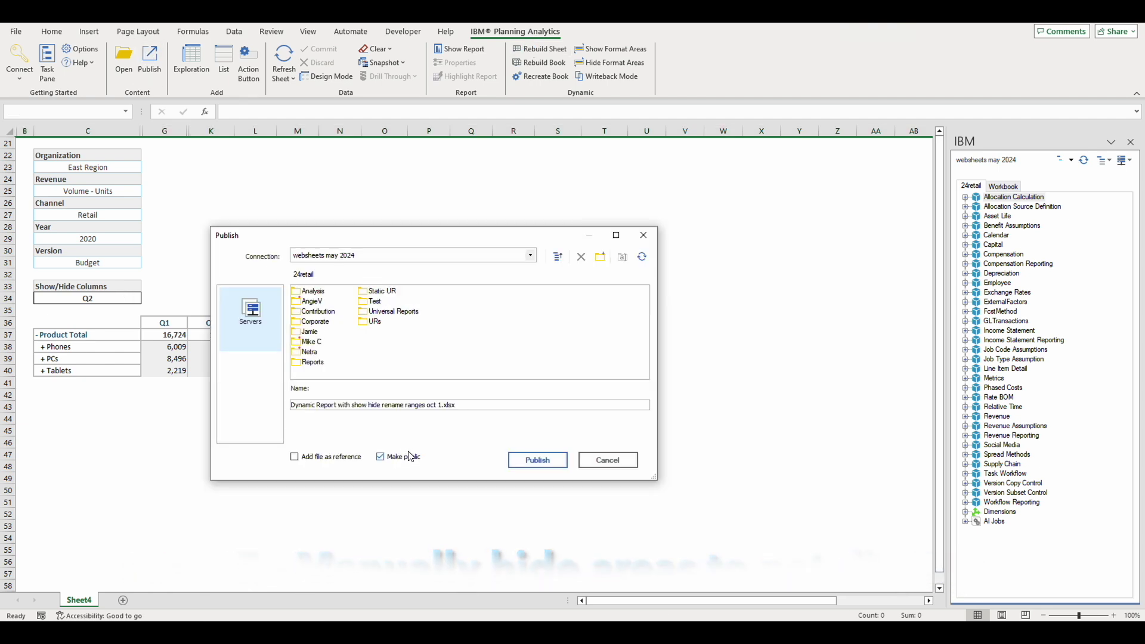
pyautogui.click(382, 457)
pyautogui.click(547, 459)
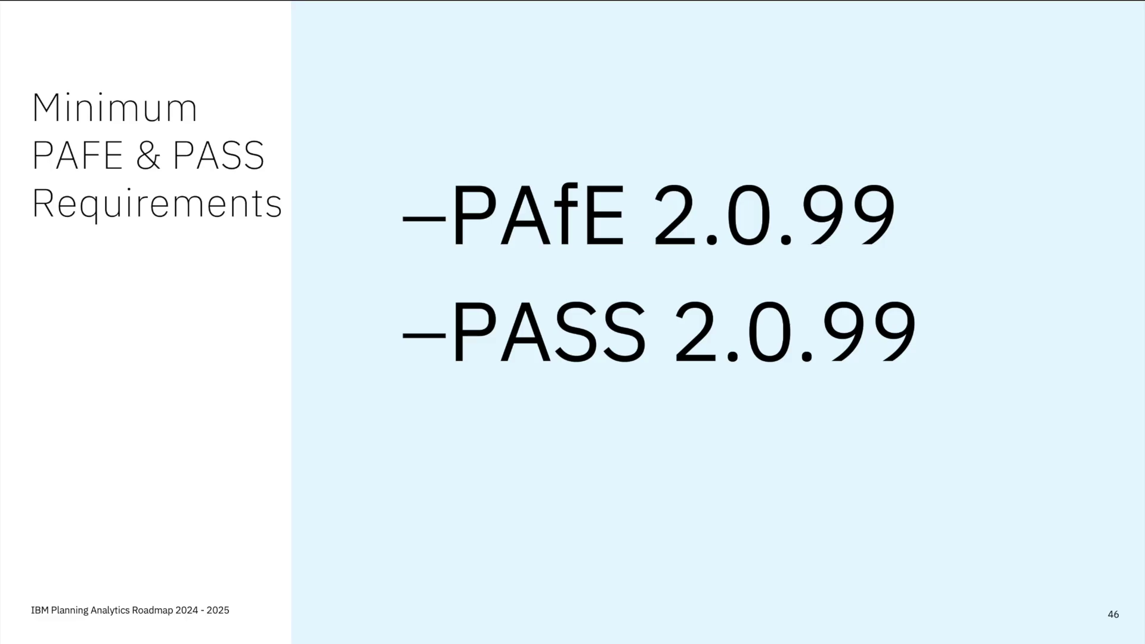